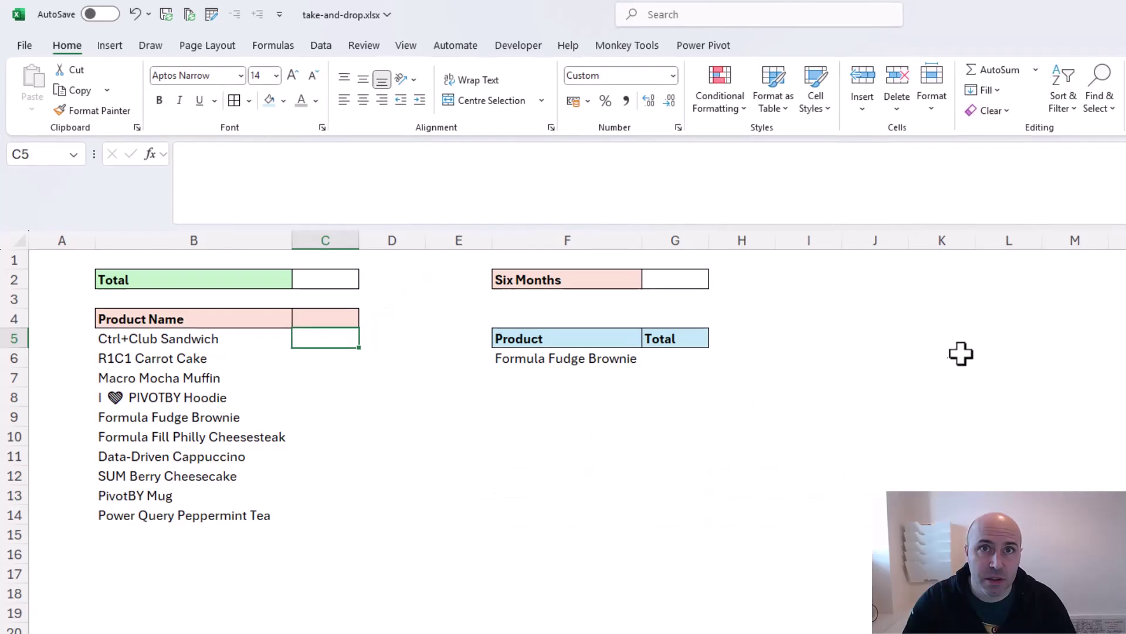
Step: Enter =TAKE(tblProducts,,-1) in C5 to spill the table's last column, values 224 to 295
{"action": "type", "text": "=take"}
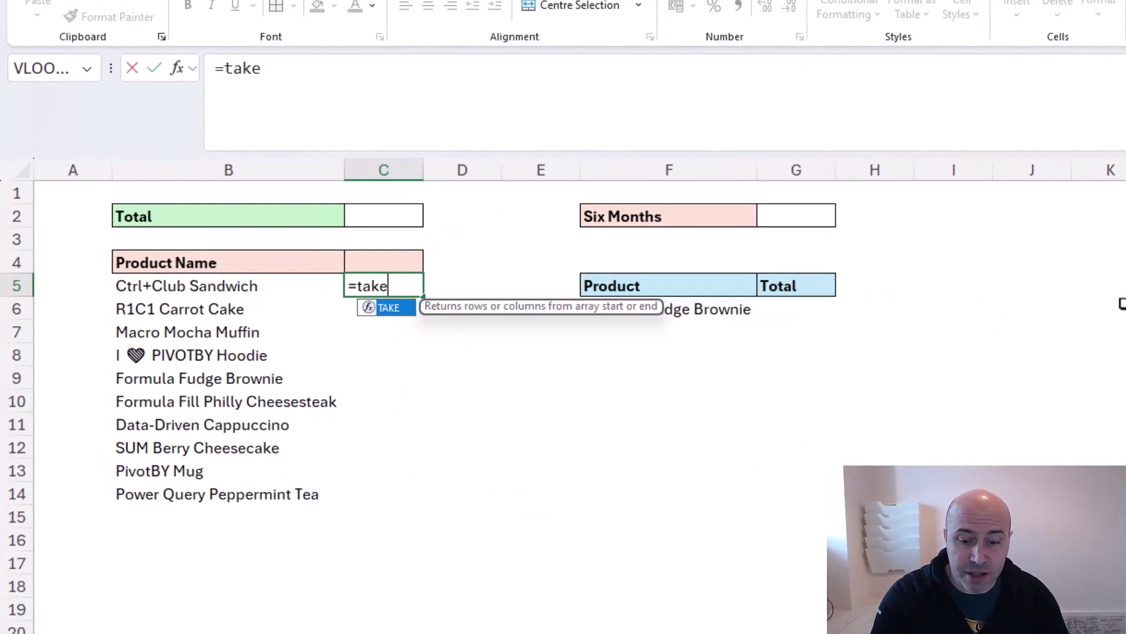
{"action": "type", "text": "("}
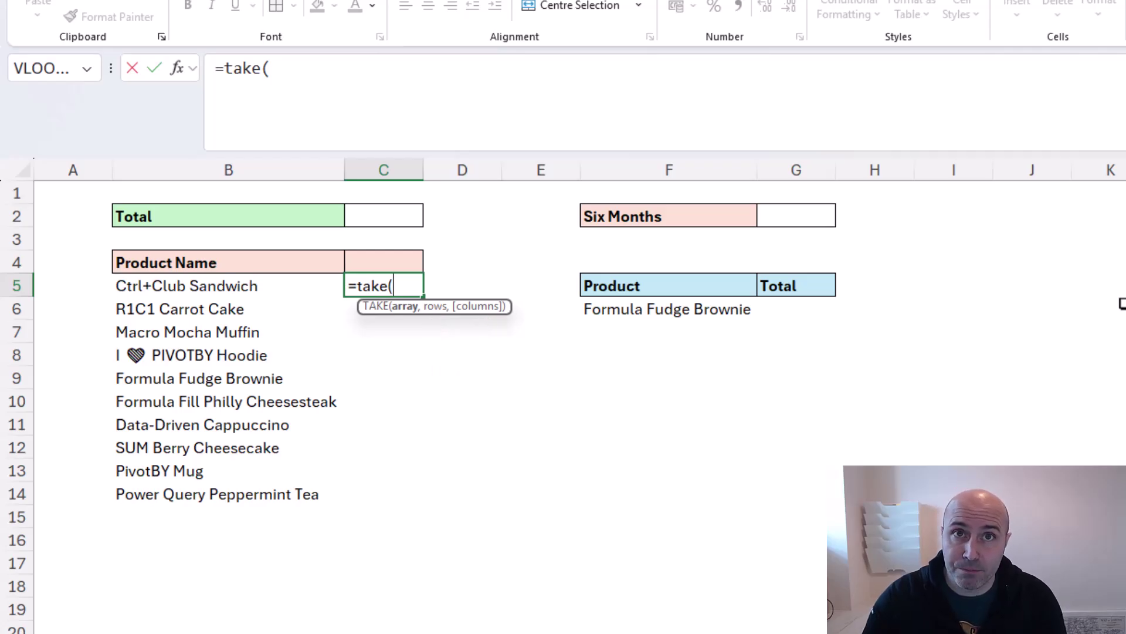
{"action": "type", "text": "tbl"}
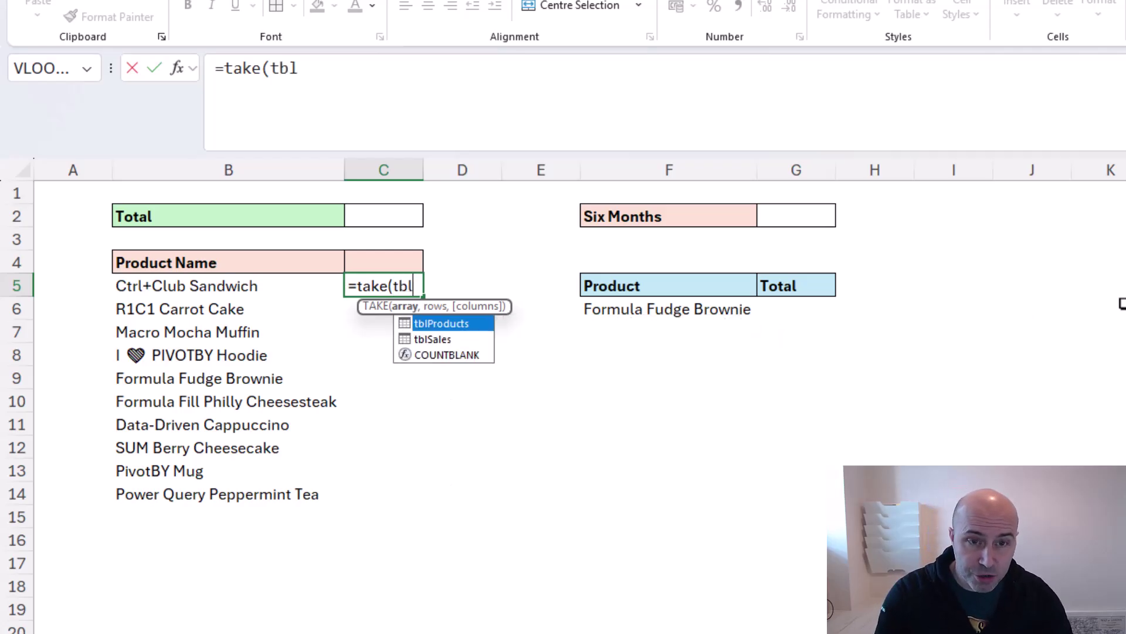
{"action": "key", "text": "Tab"}
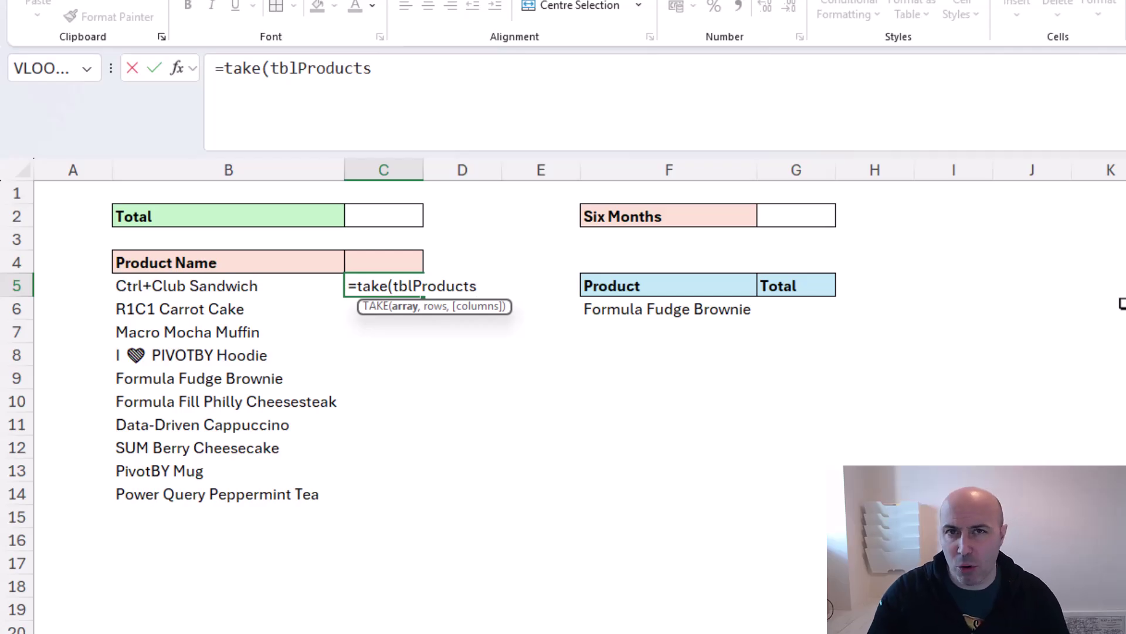
{"action": "type", "text": ","}
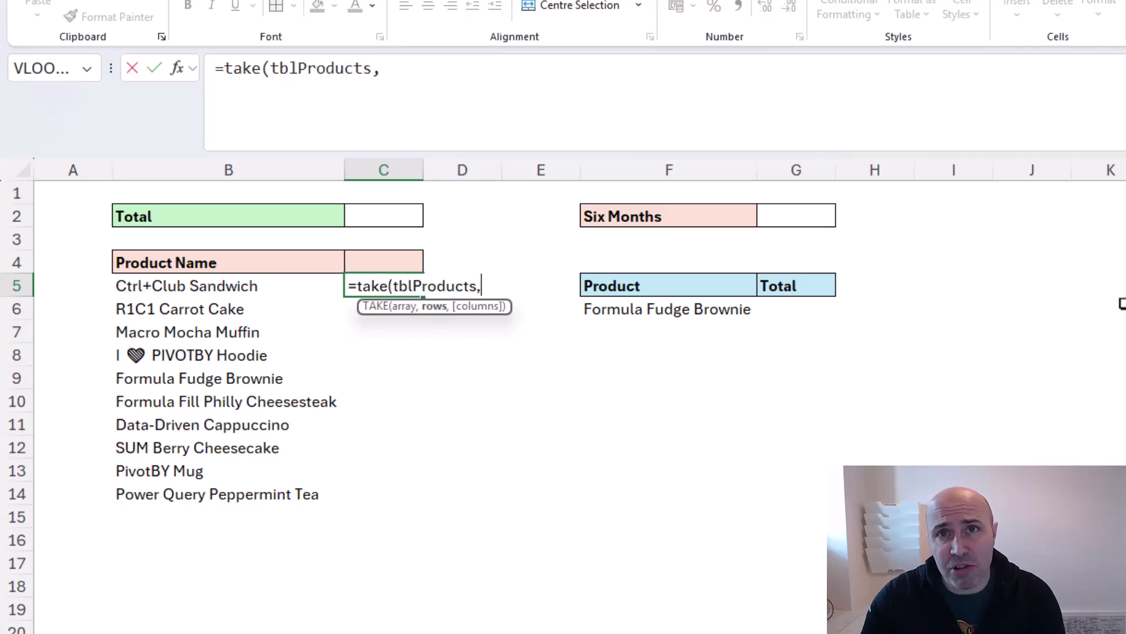
{"action": "type", "text": ","}
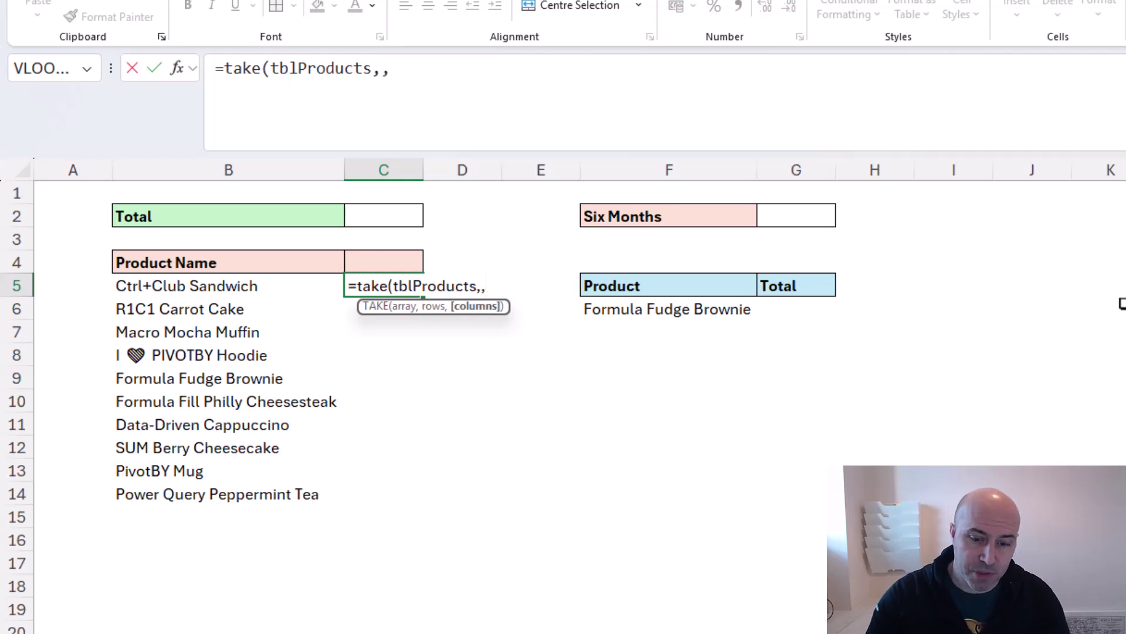
{"action": "type", "text": "-1"}
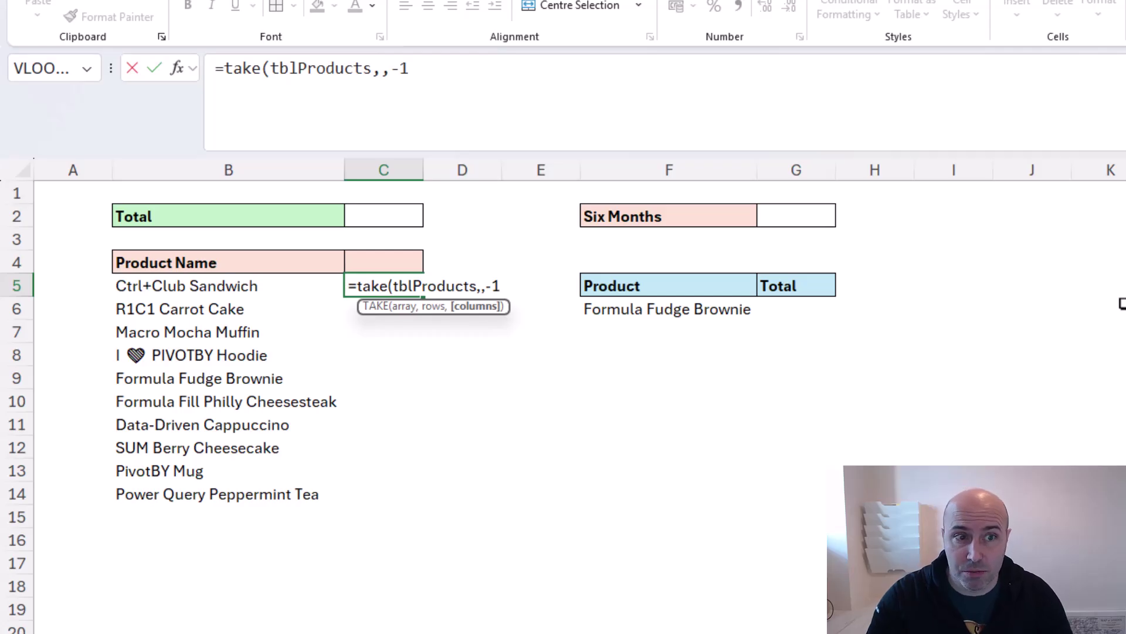
{"action": "type", "text": ")"}
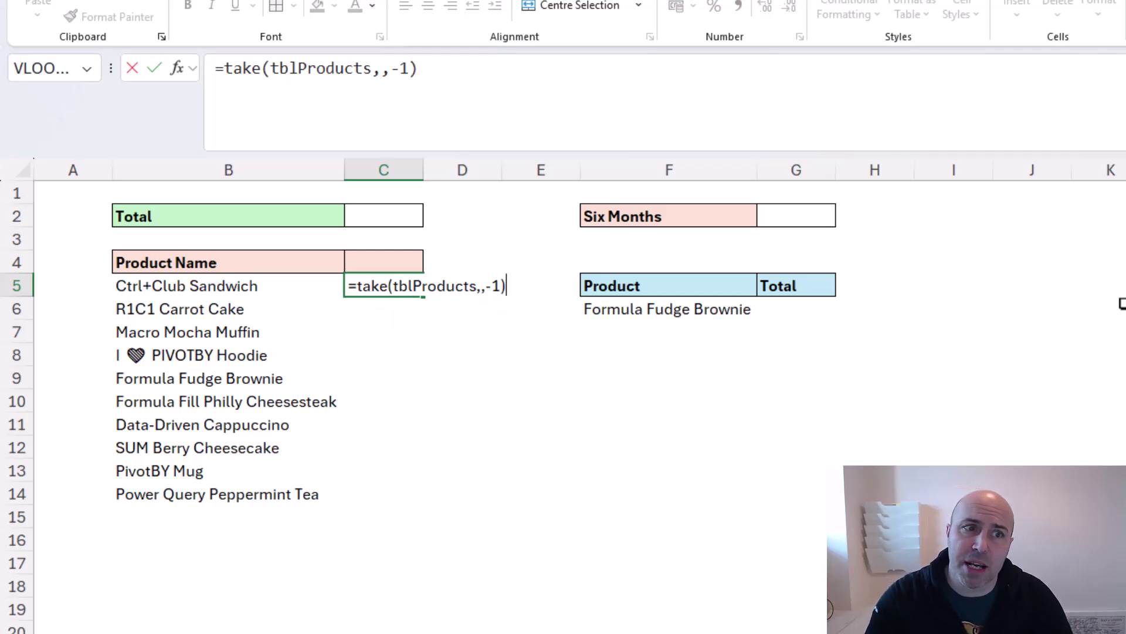
{"action": "key", "text": "Return"}
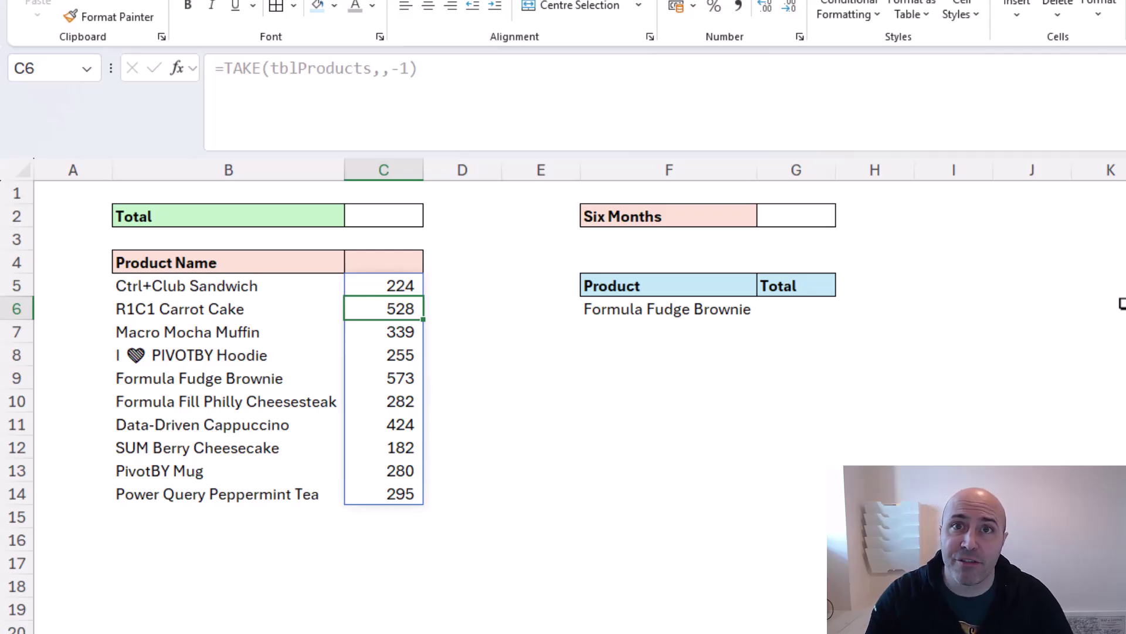
Step: Enter =TAKE(tblProducts[#Headers],,-1) in C4 to show the last column's header
{"action": "key", "text": "Up"}
{"action": "key", "text": "Up"}
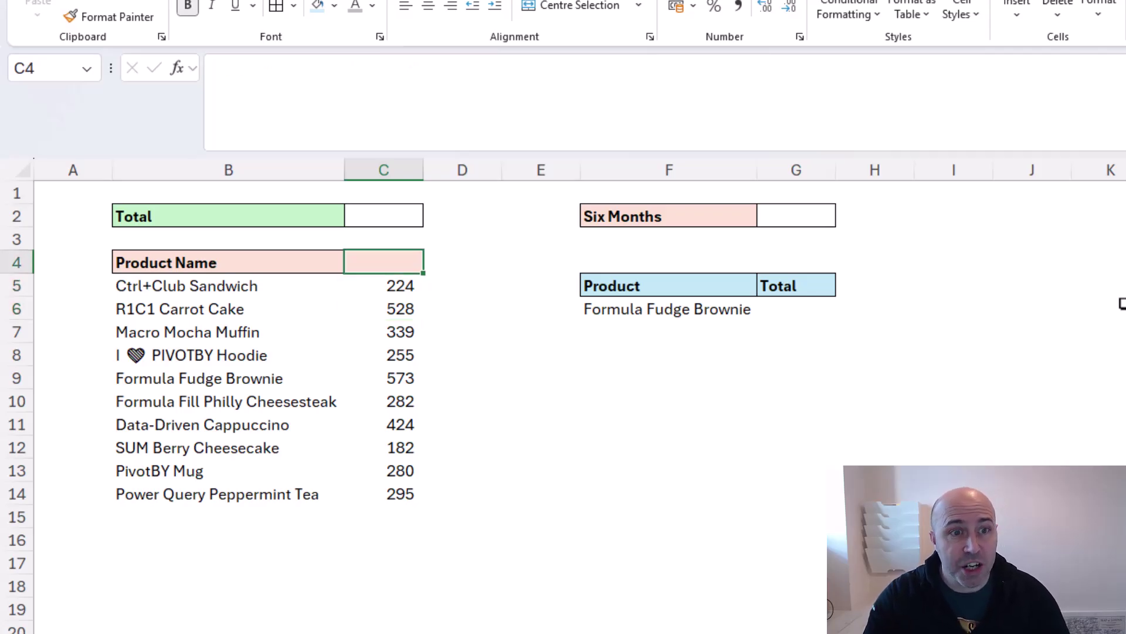
{"action": "type", "text": "=tak"}
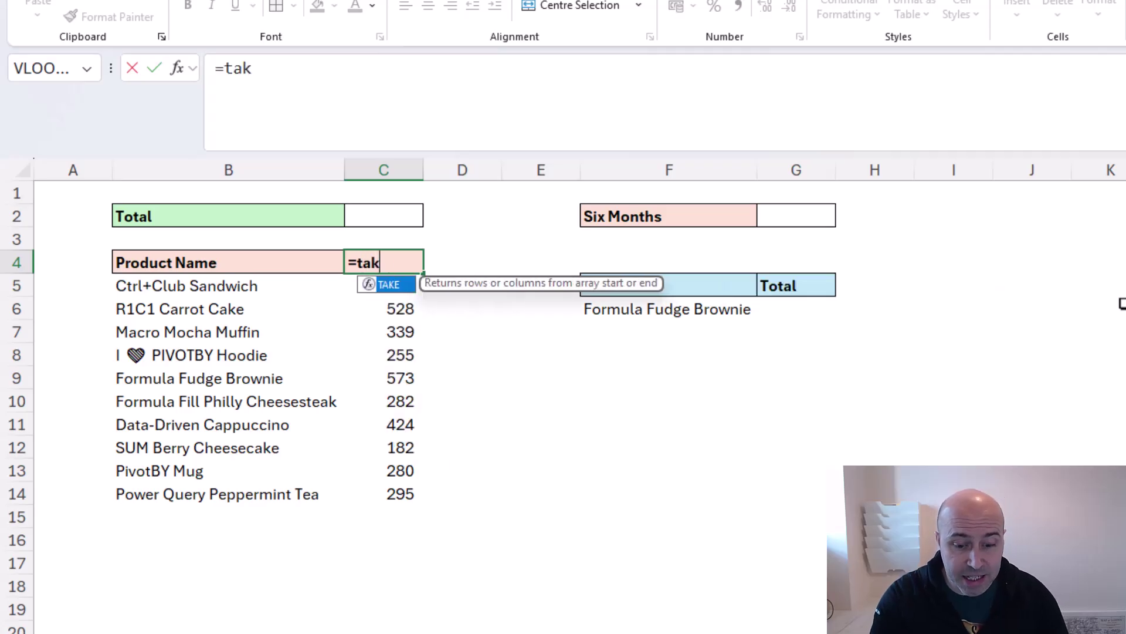
{"action": "type", "text": "e(tbl"}
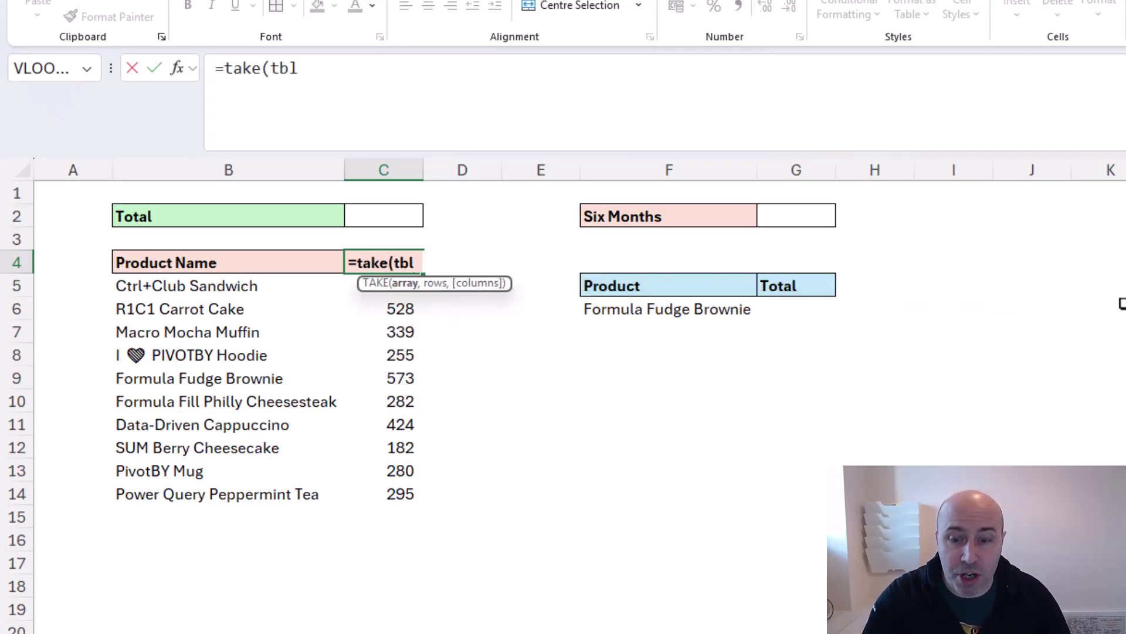
{"action": "type", "text": "Products["}
{"action": "key", "text": "Down"}
{"action": "key", "text": "Down"}
{"action": "key", "text": "Down"}
{"action": "key", "text": "Down"}
{"action": "key", "text": "Down"}
{"action": "key", "text": "Down"}
{"action": "key", "text": "Down"}
{"action": "key", "text": "Down"}
{"action": "key", "text": "Down"}
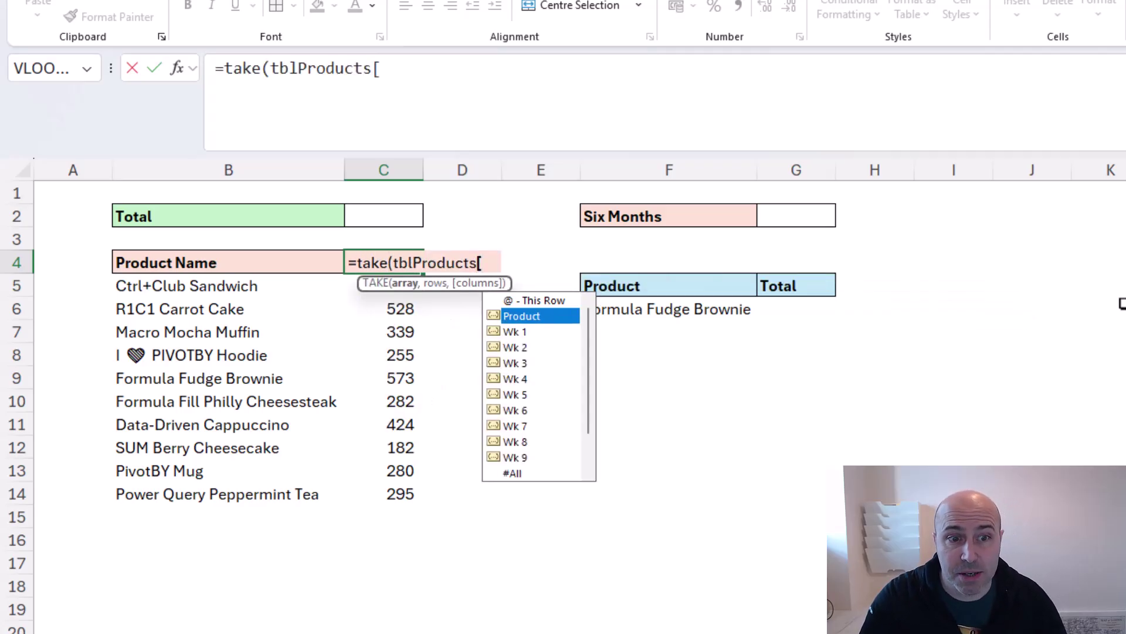
{"action": "key", "text": "Down"}
{"action": "key", "text": "Down"}
{"action": "key", "text": "Down"}
{"action": "key", "text": "Down"}
{"action": "key", "text": "Tab"}
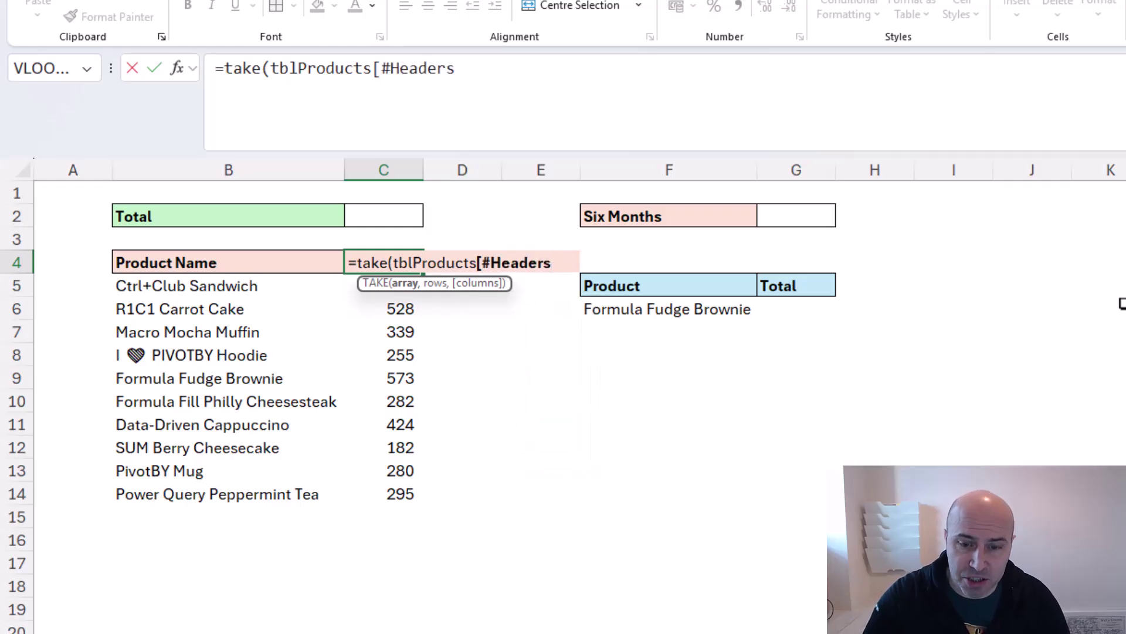
{"action": "type", "text": "]"}
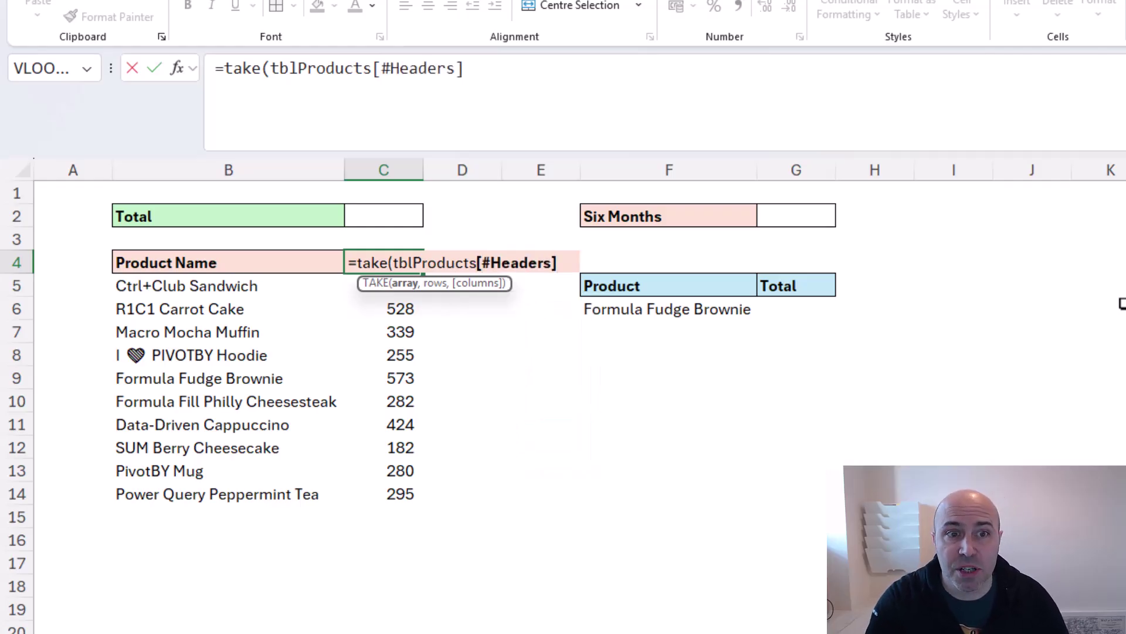
{"action": "type", "text": ",,-1"}
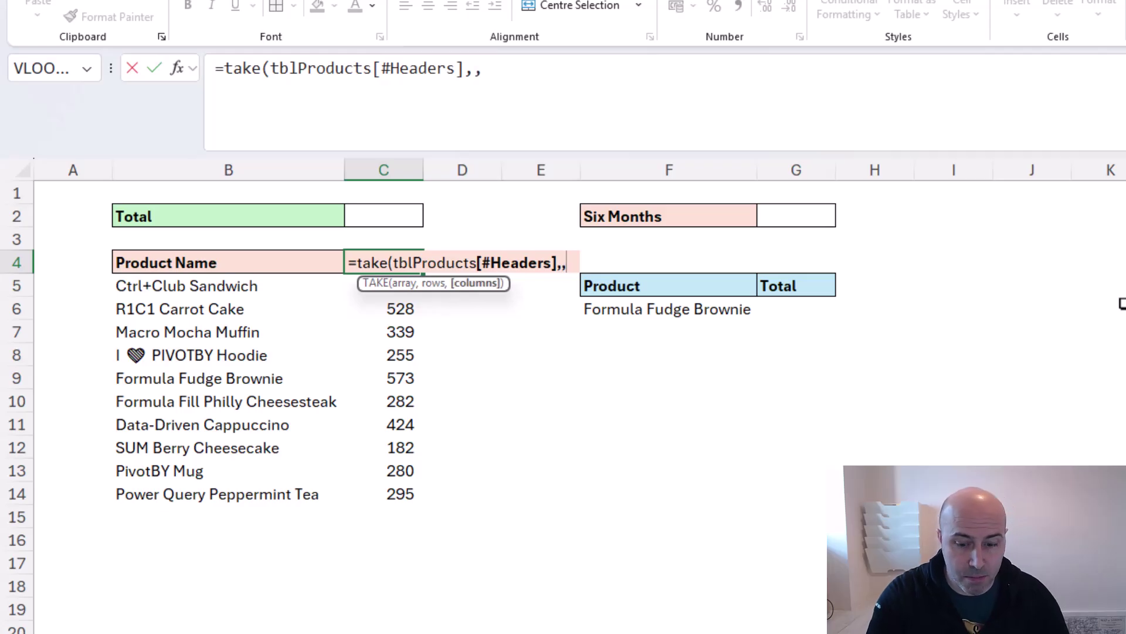
{"action": "type", "text": ")"}
{"action": "key", "text": "Return"}
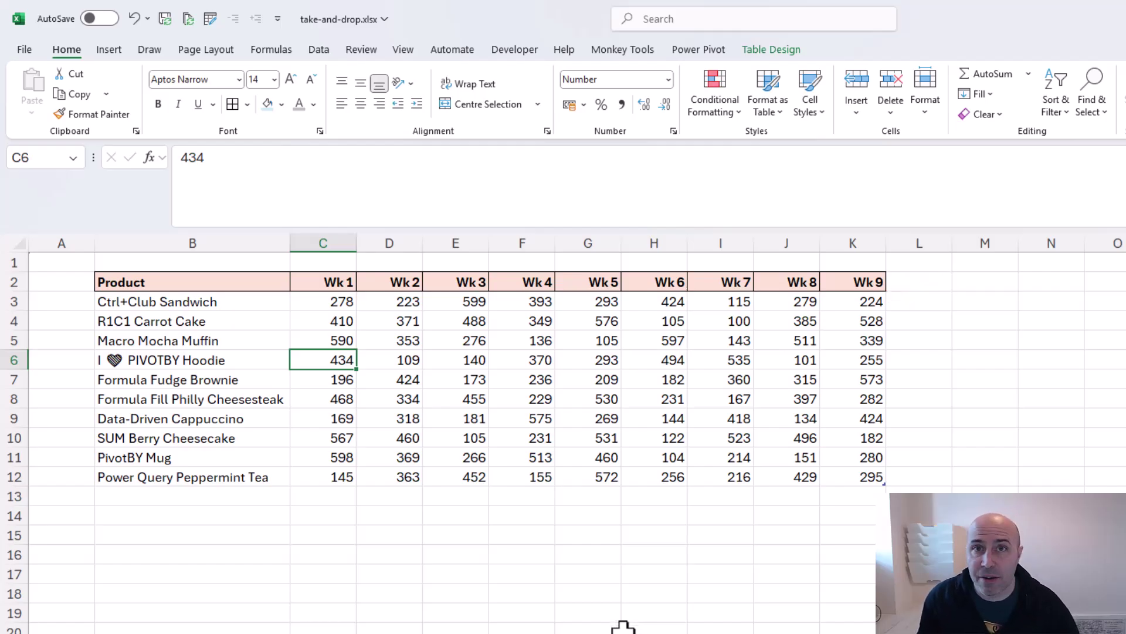
Step: Select the values in F3:F12 on the data sheet
{"action": "left_click", "coordinate": [537, 301]}
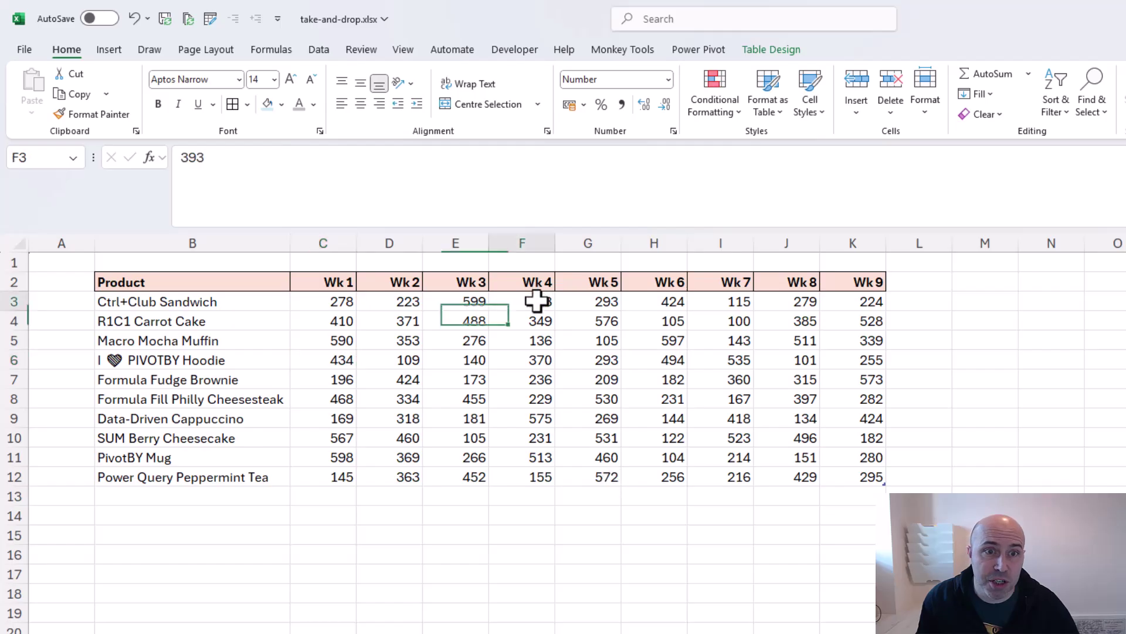
{"action": "left_click_drag", "start_coordinate": [537, 301], "coordinate": [901, 465]}
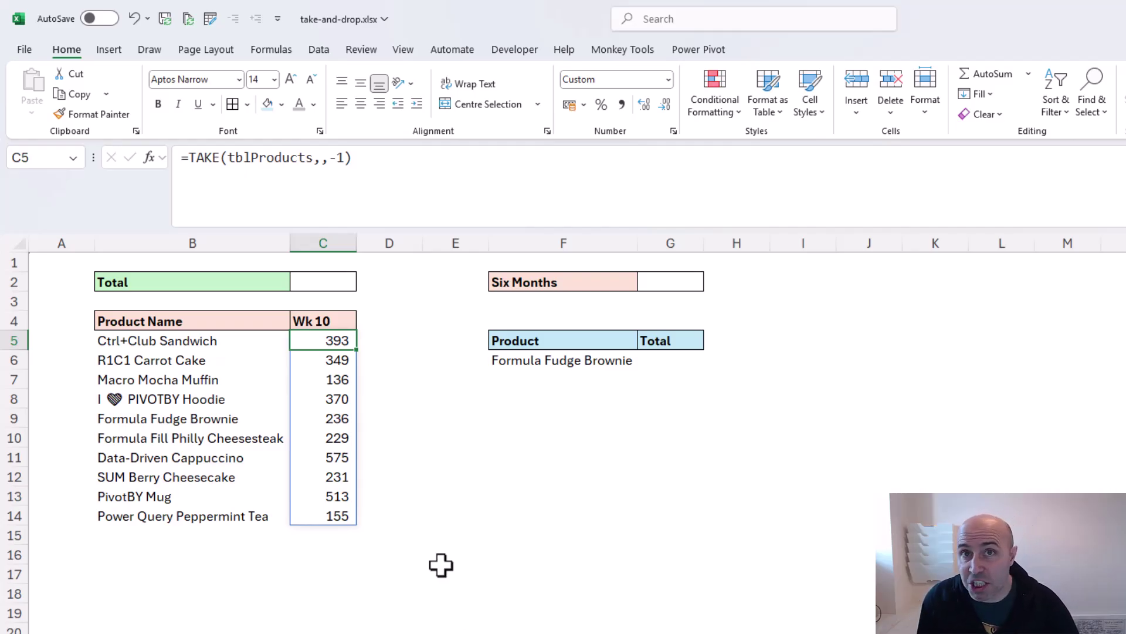
Step: Total the spilled column in C2 with =SUM(C5#)
{"action": "left_click", "coordinate": [343, 278]}
{"action": "type", "text": "=sum("}
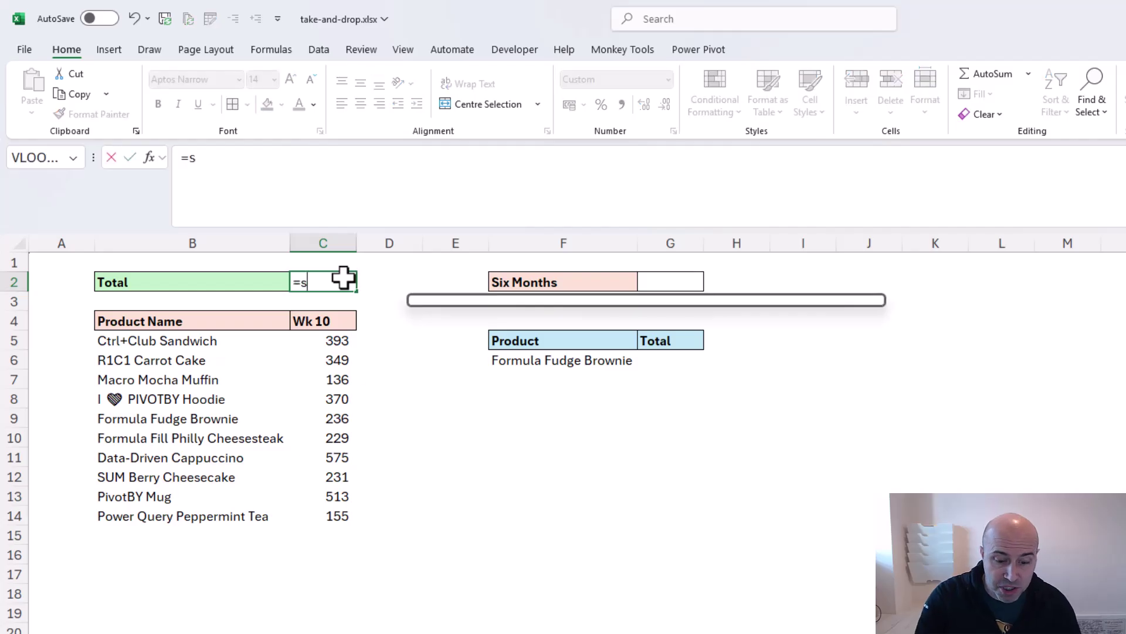
{"action": "left_click", "coordinate": [335, 341]}
{"action": "type", "text": "#"}
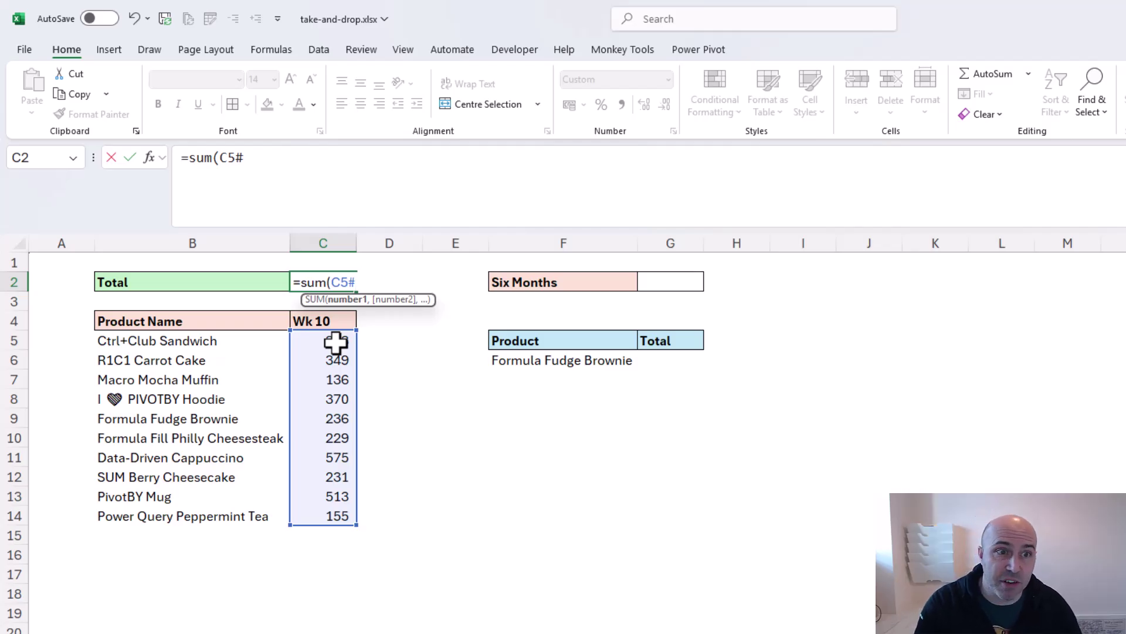
{"action": "key", "text": "Return"}
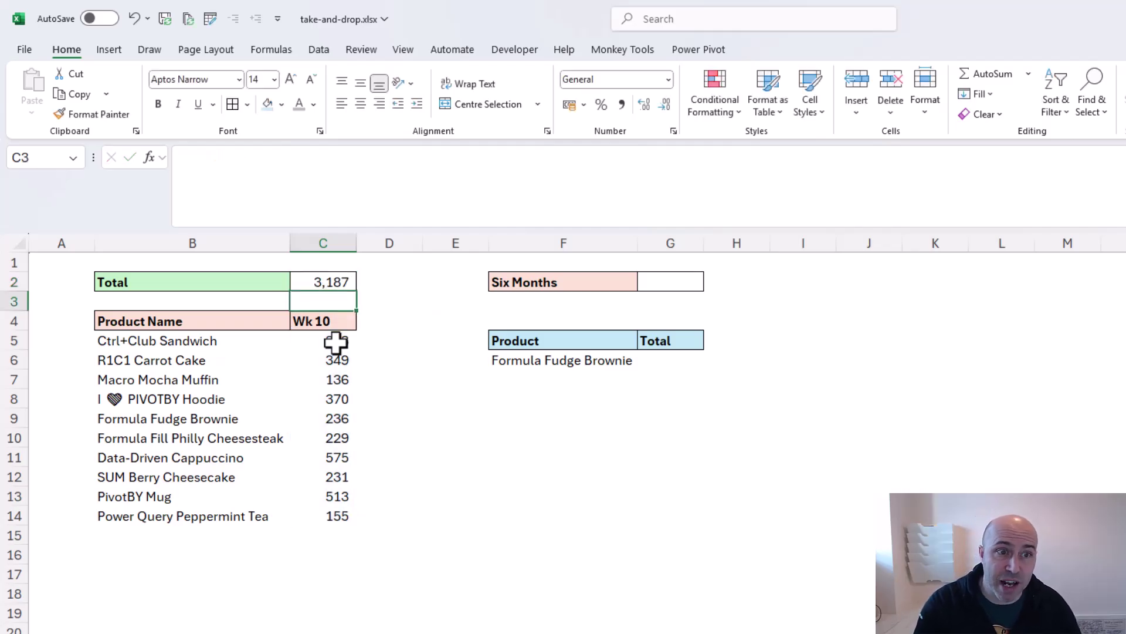
Step: Enter =SUM(TAKE(tblProducts,,-6)) in G2 to sum the last six columns, giving 19,055
{"action": "left_click", "coordinate": [658, 286]}
{"action": "type", "text": "=su"}
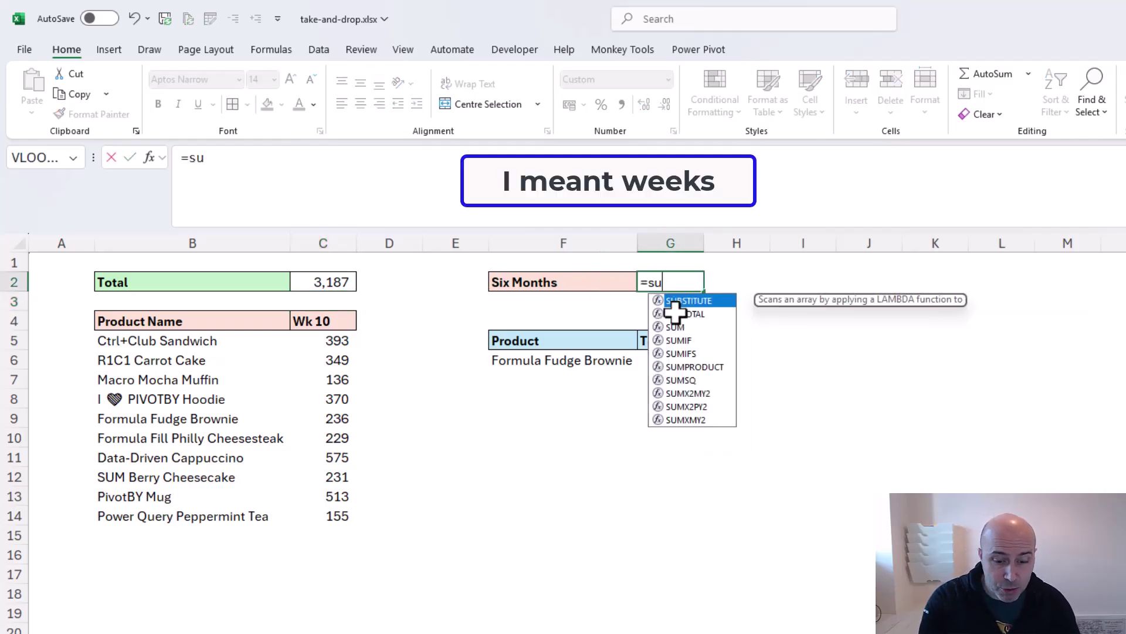
{"action": "type", "text": "m(take("}
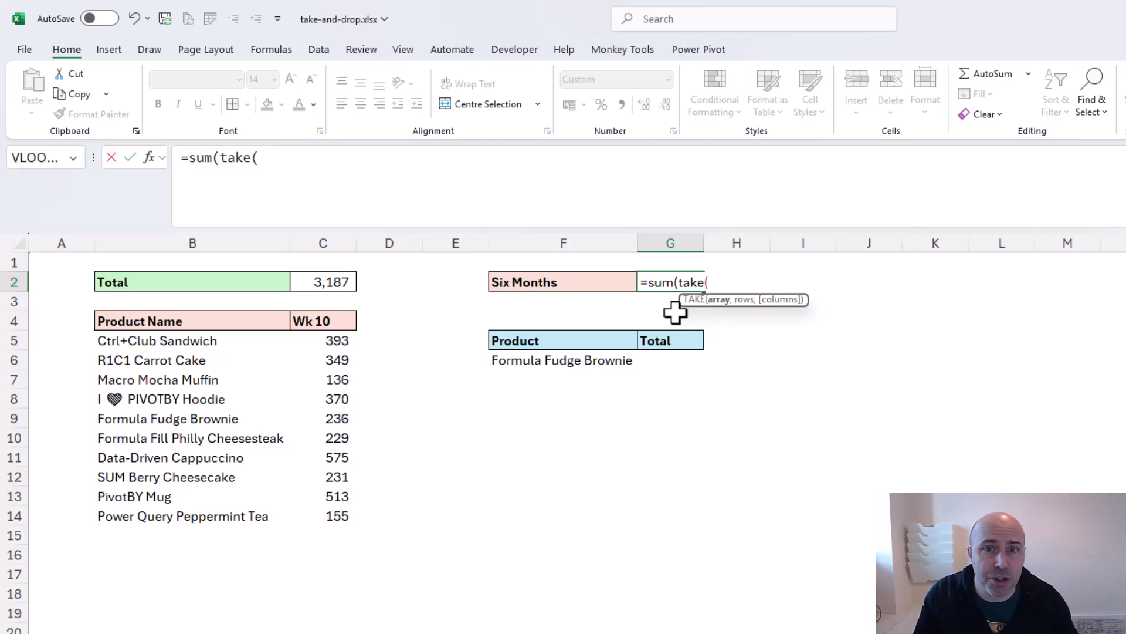
{"action": "type", "text": "tbl"}
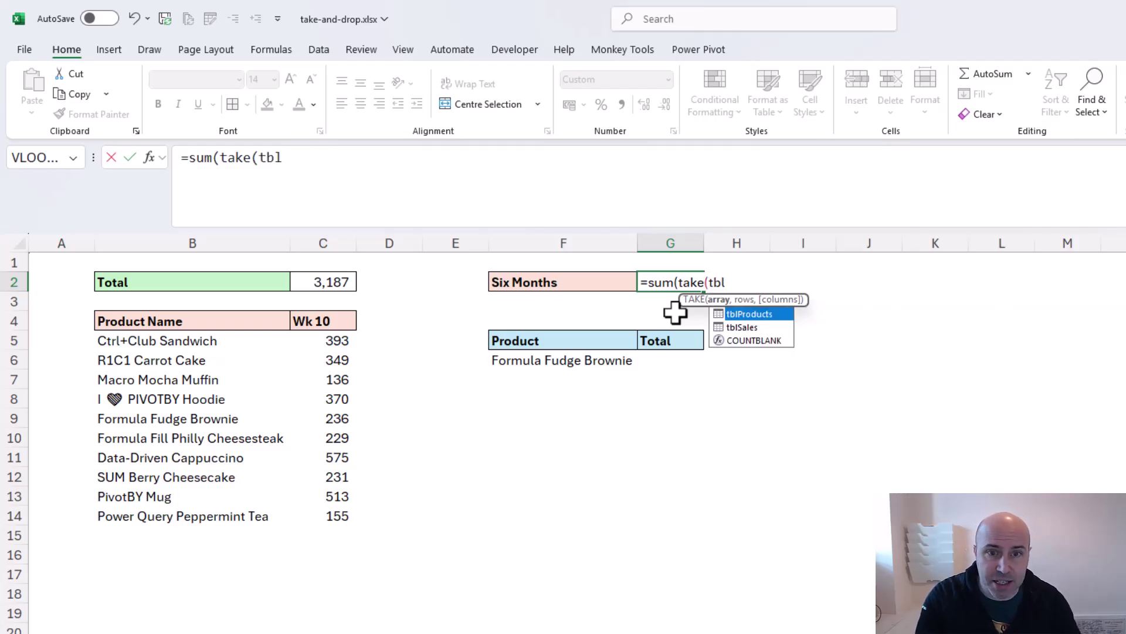
{"action": "key", "text": "Tab"}
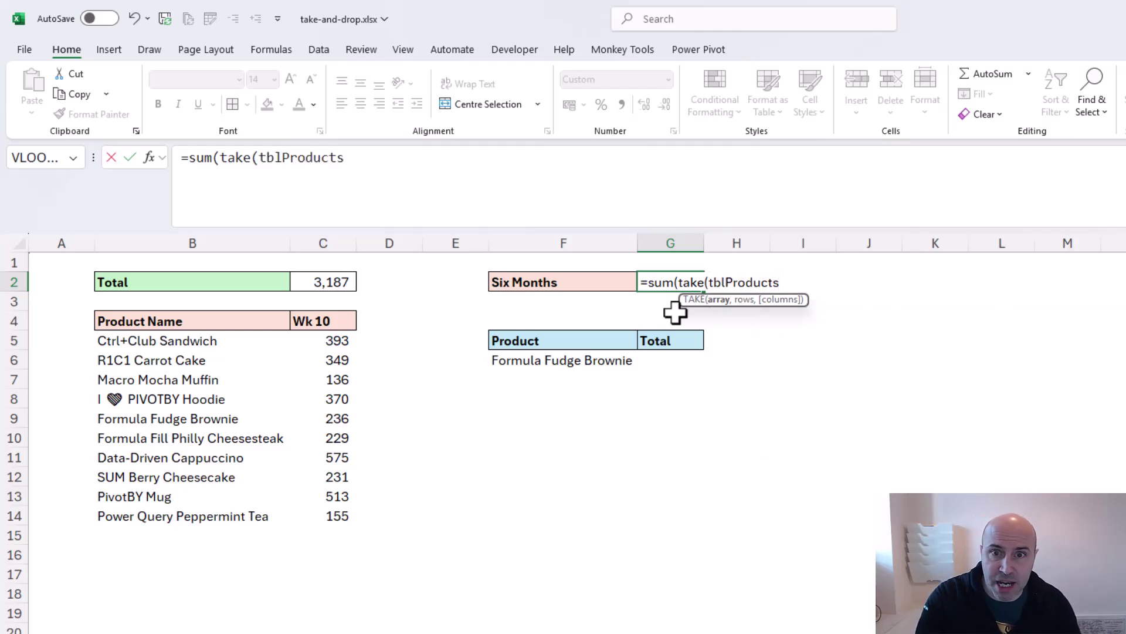
{"action": "type", "text": ",,"}
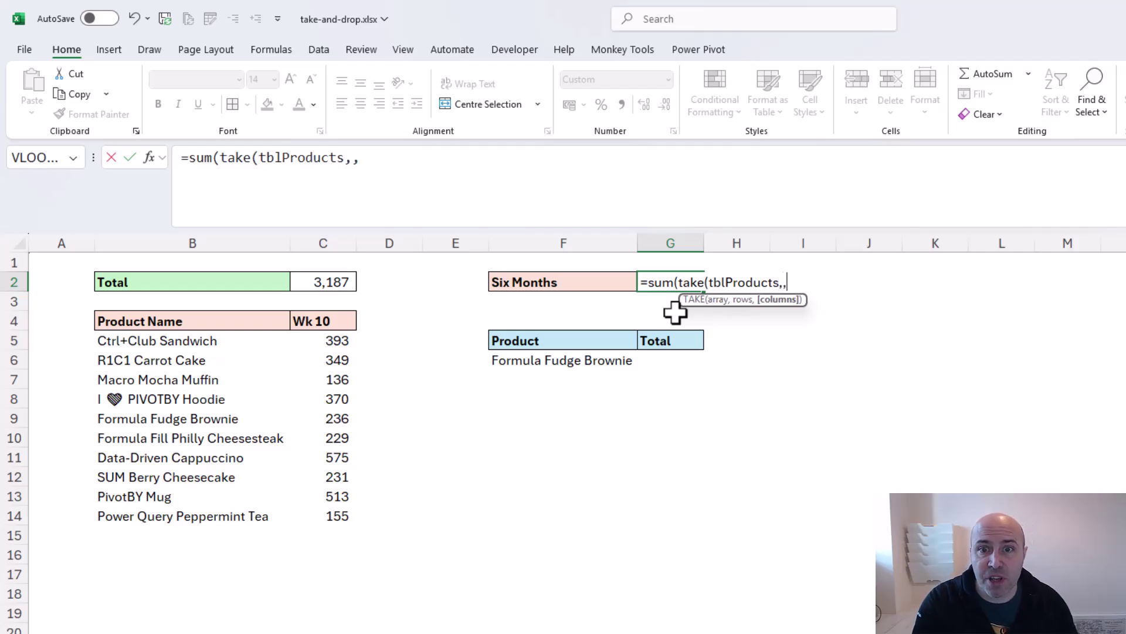
{"action": "type", "text": "-6)"}
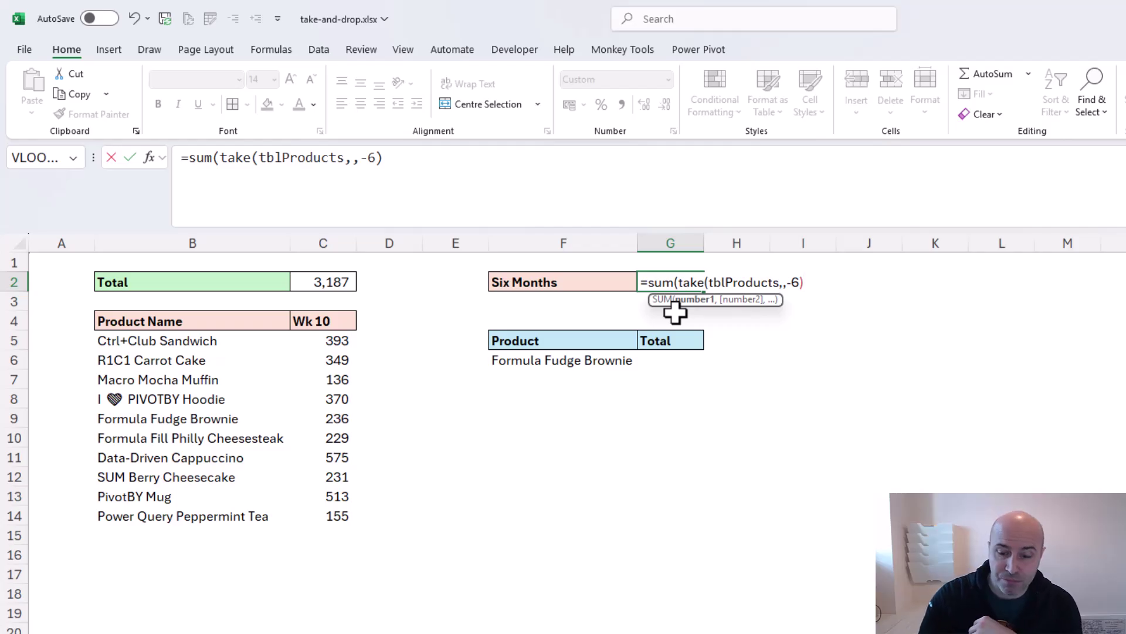
{"action": "type", "text": ")"}
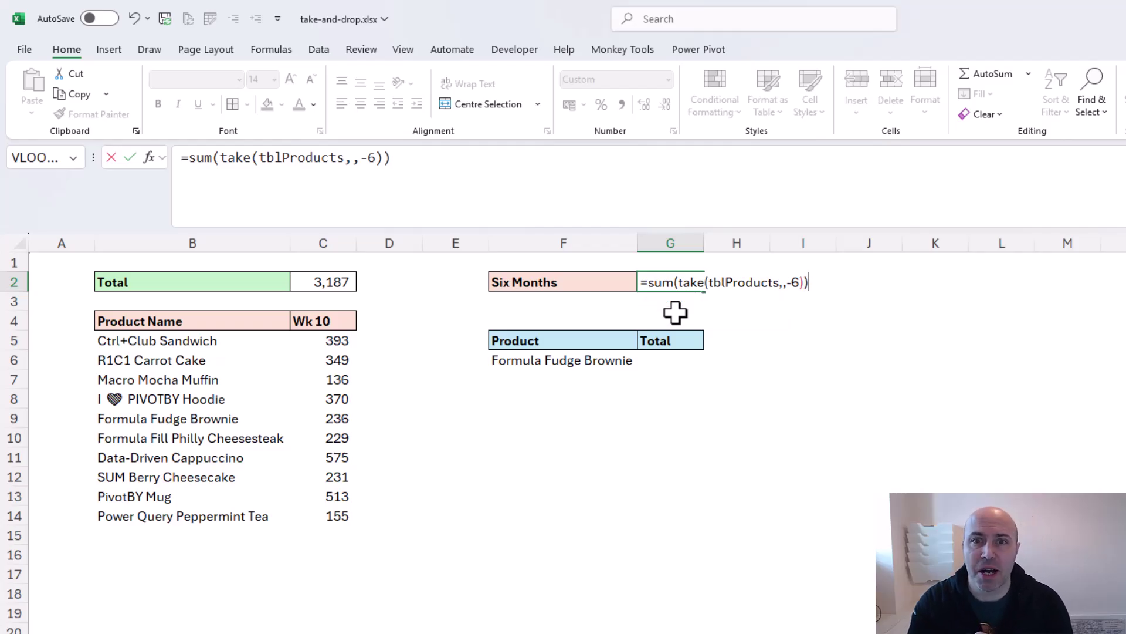
{"action": "key", "text": "Return"}
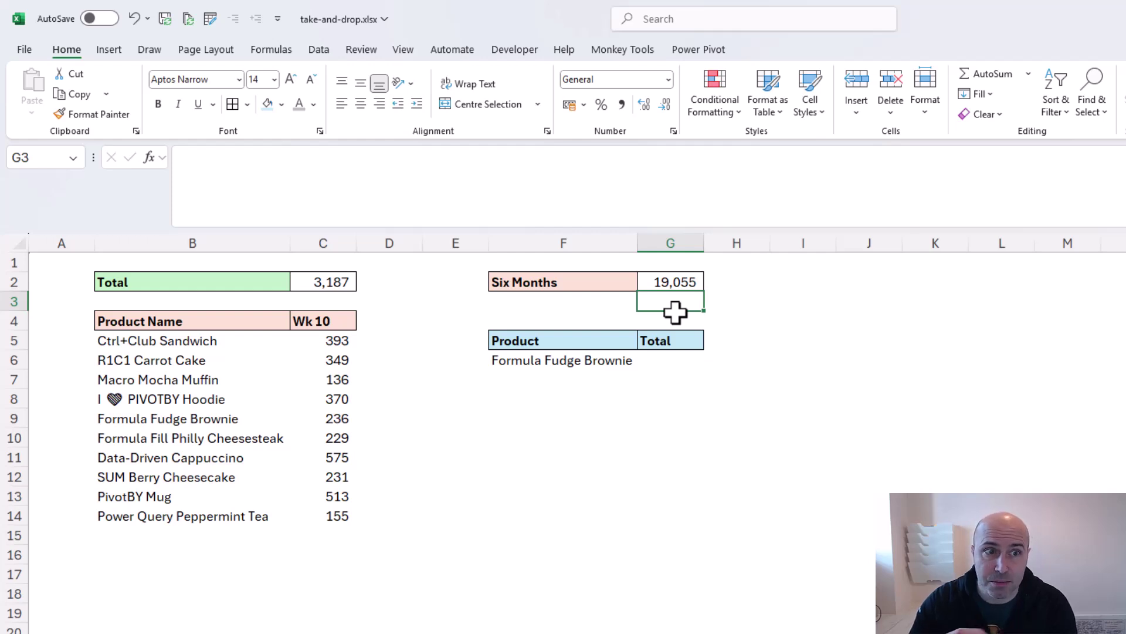
Step: Rename the Six Months label in F2 to Six Weeks
{"action": "double_click", "coordinate": [565, 282]}
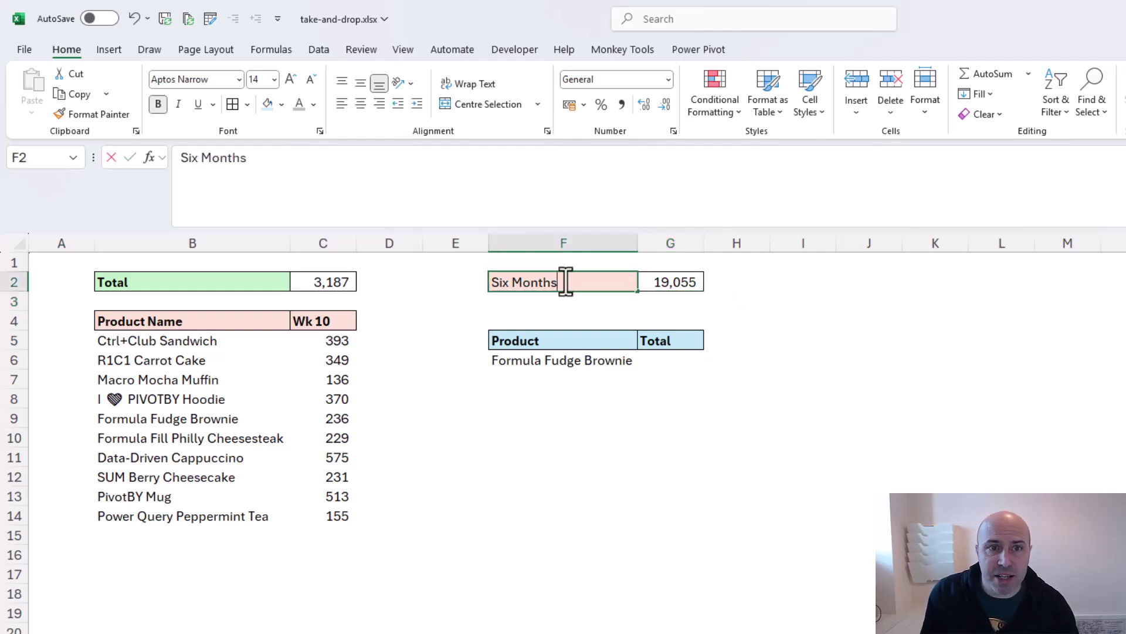
{"action": "left_click_drag", "start_coordinate": [512, 284], "coordinate": [547, 284]}
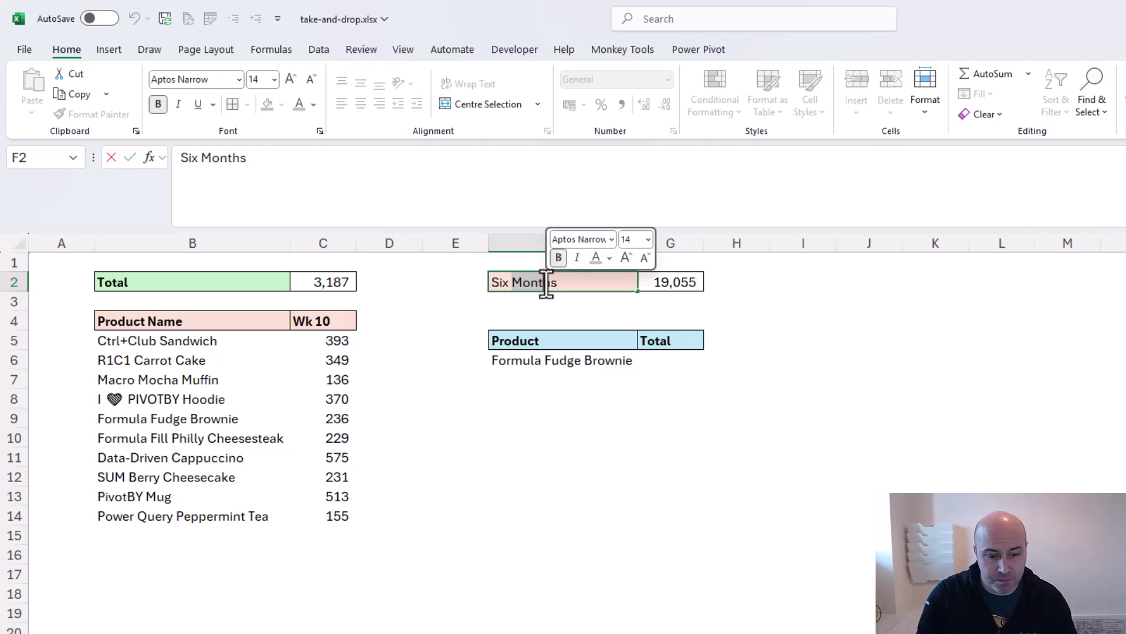
{"action": "type", "text": "Week"}
{"action": "key", "text": "Delete"}
{"action": "key", "text": "Return"}
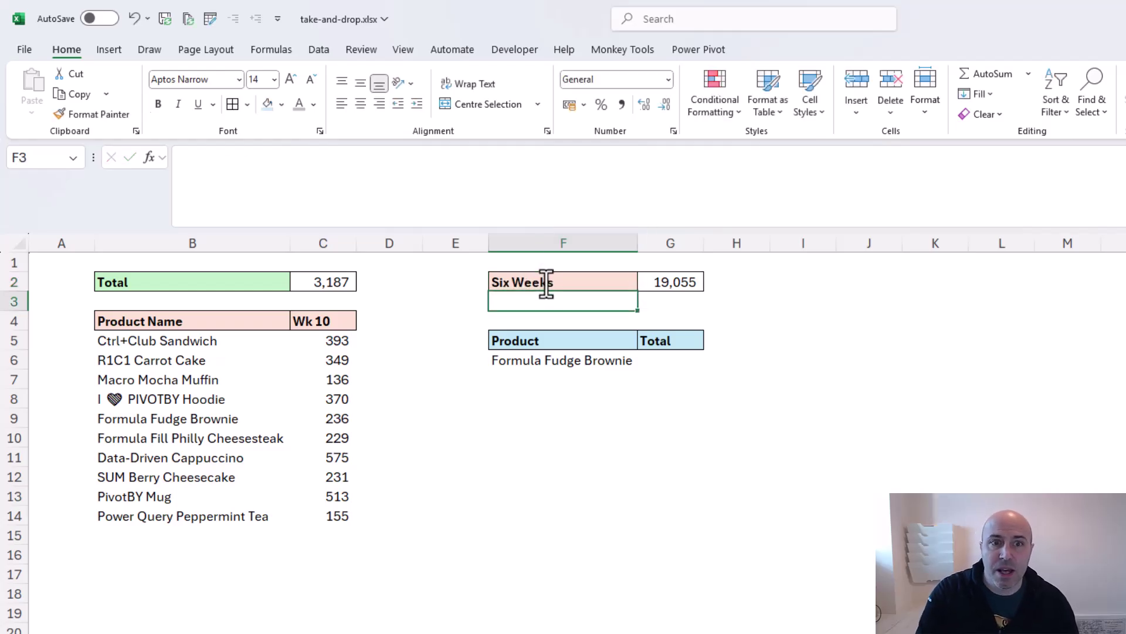
Step: Select the Product cell F6 and show its list of product choices
{"action": "left_click", "coordinate": [657, 359]}
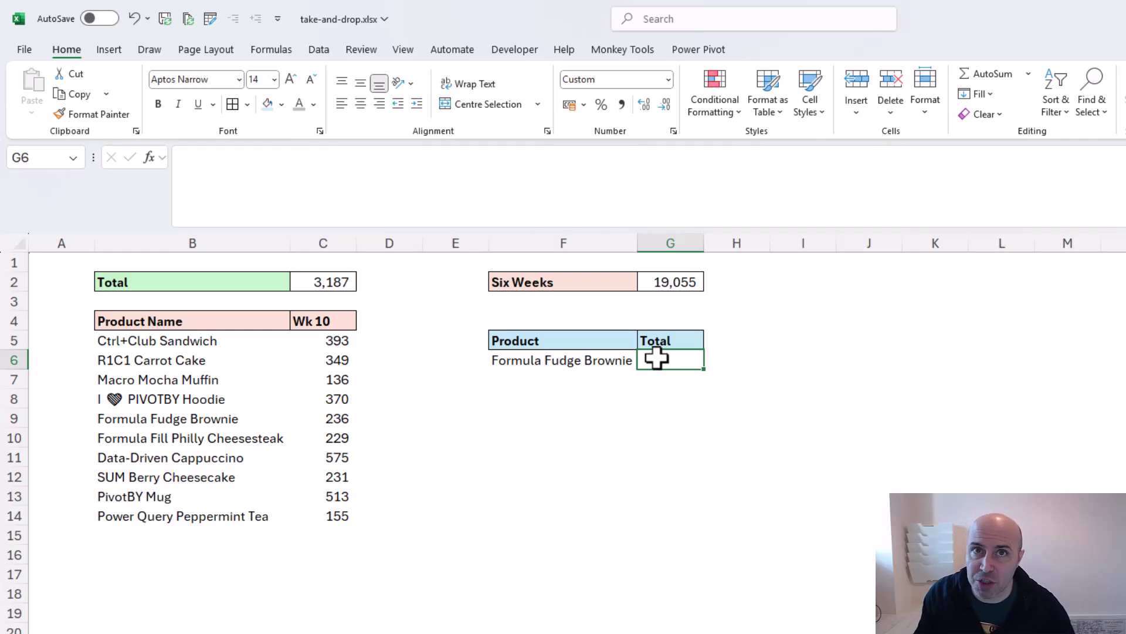
{"action": "left_click", "coordinate": [630, 360]}
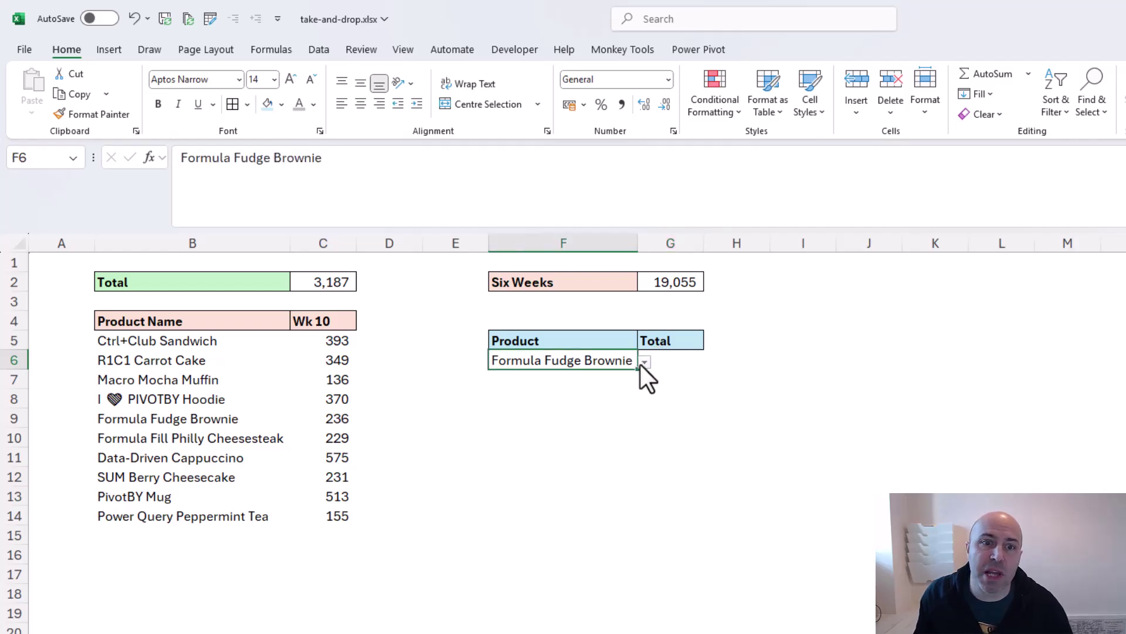
{"action": "left_click", "coordinate": [644, 362]}
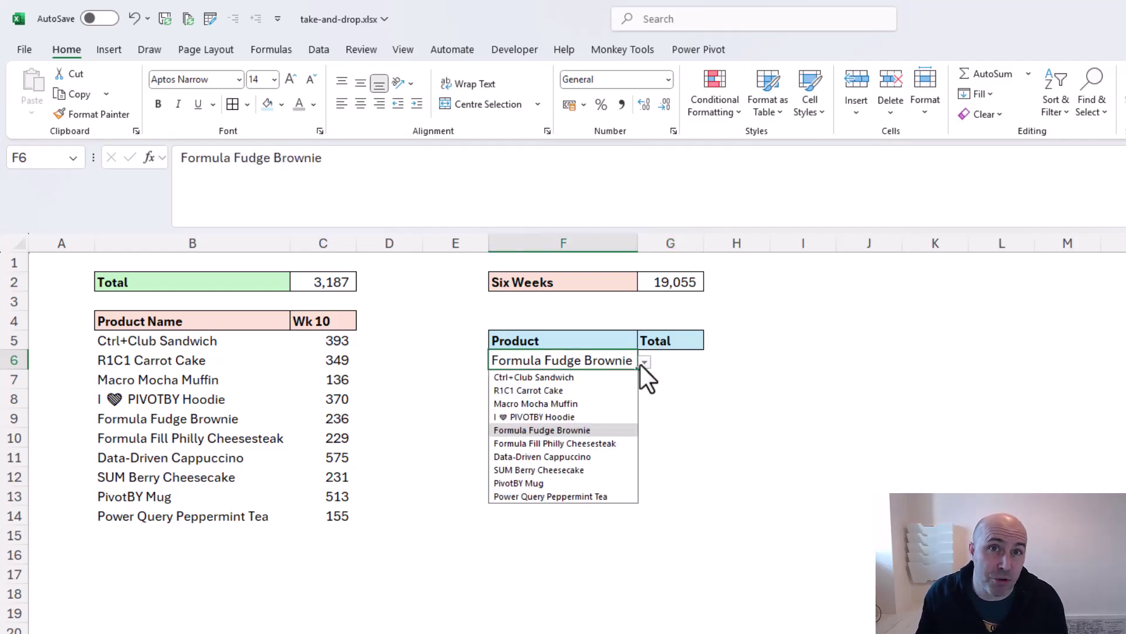
Step: In G6 start an XLOOKUP of F6 against the tblProducts[Product] column
{"action": "left_click", "coordinate": [664, 363]}
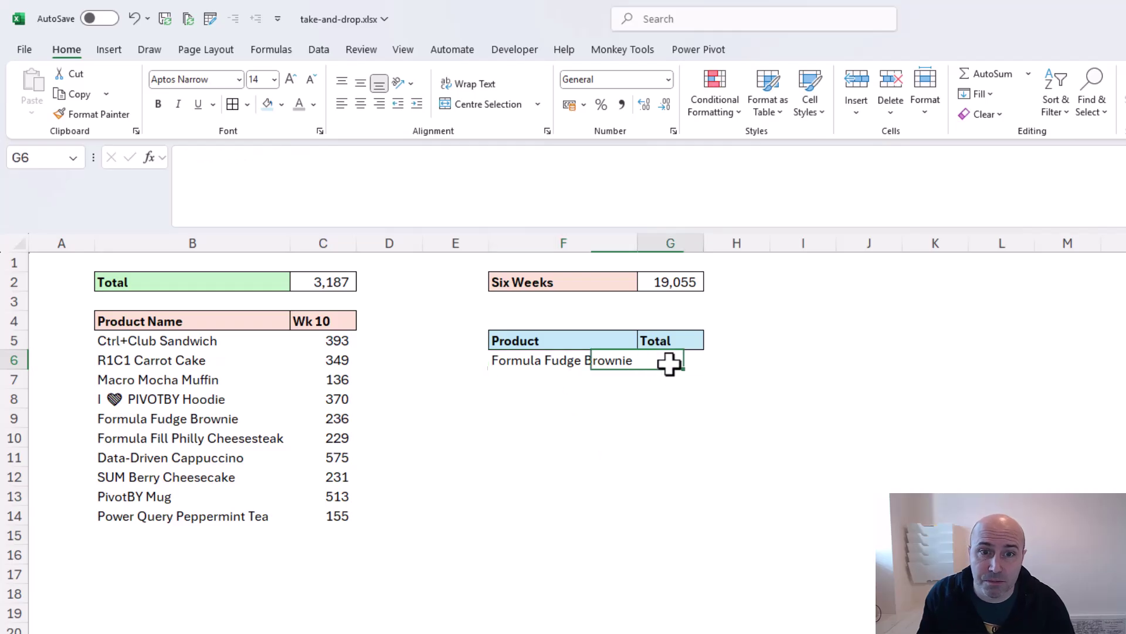
{"action": "type", "text": "=xl"}
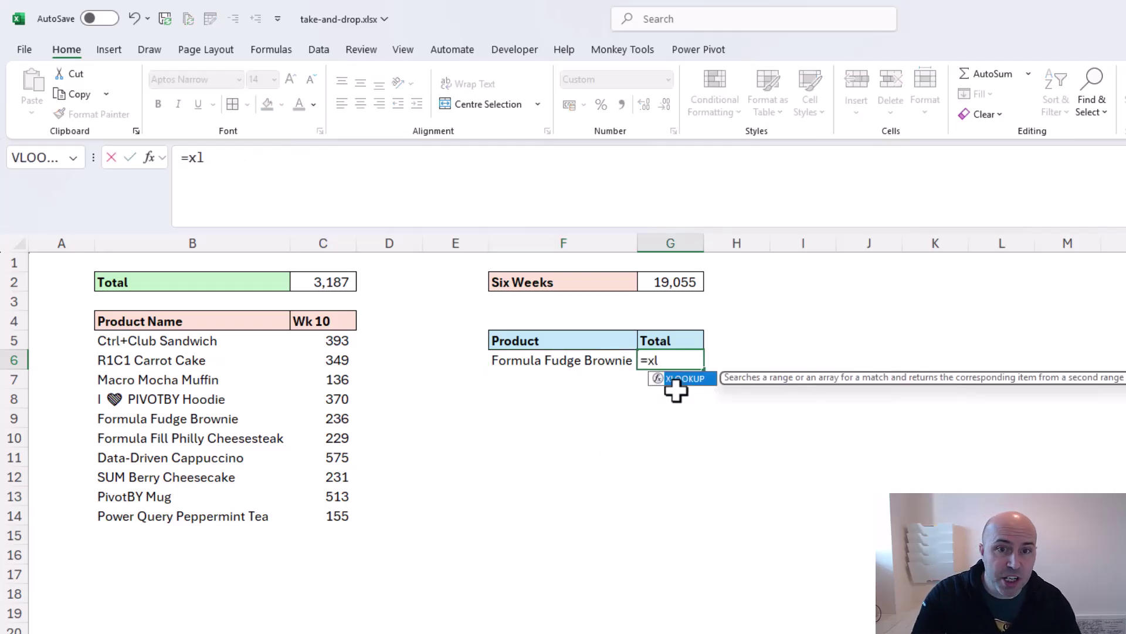
{"action": "key", "text": "Tab"}
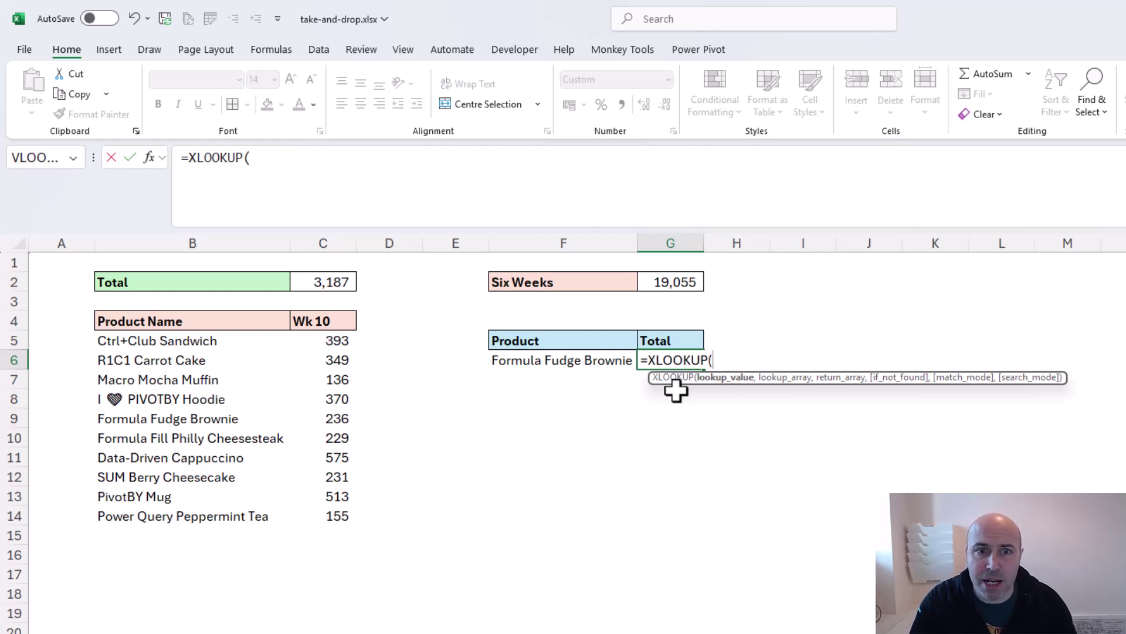
{"action": "left_click", "coordinate": [620, 362]}
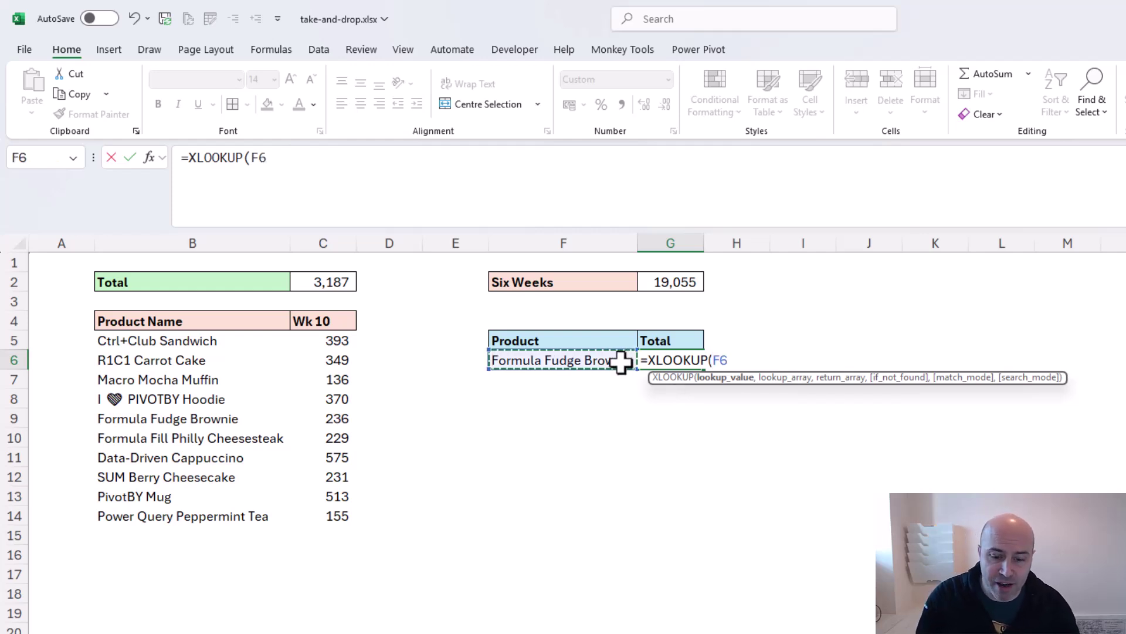
{"action": "type", "text": ",tbl"}
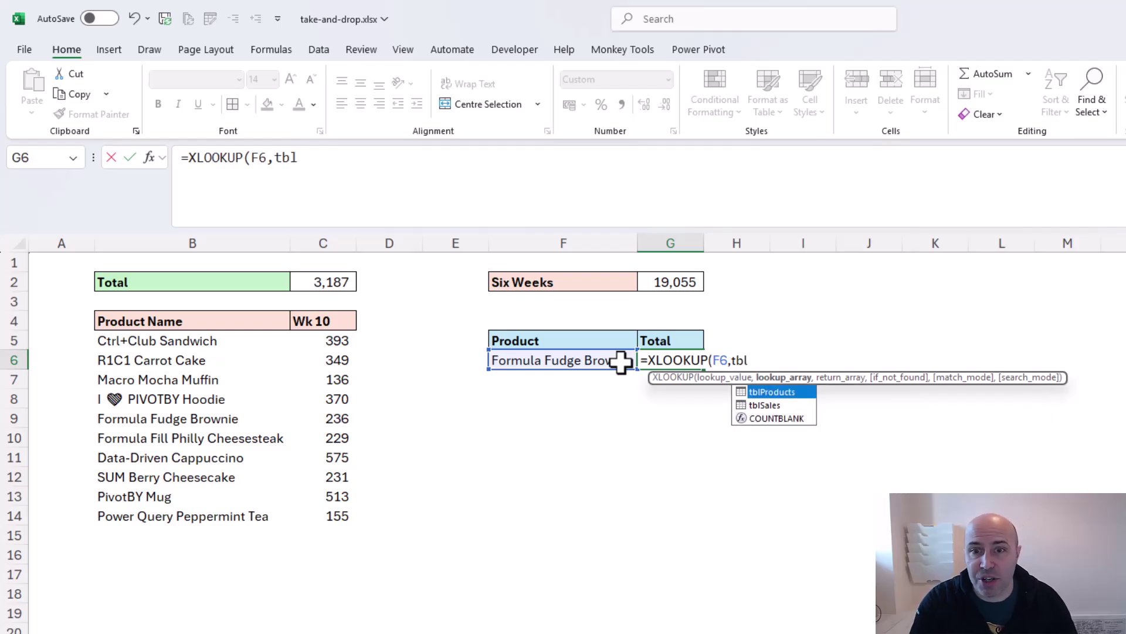
{"action": "type", "text": "["}
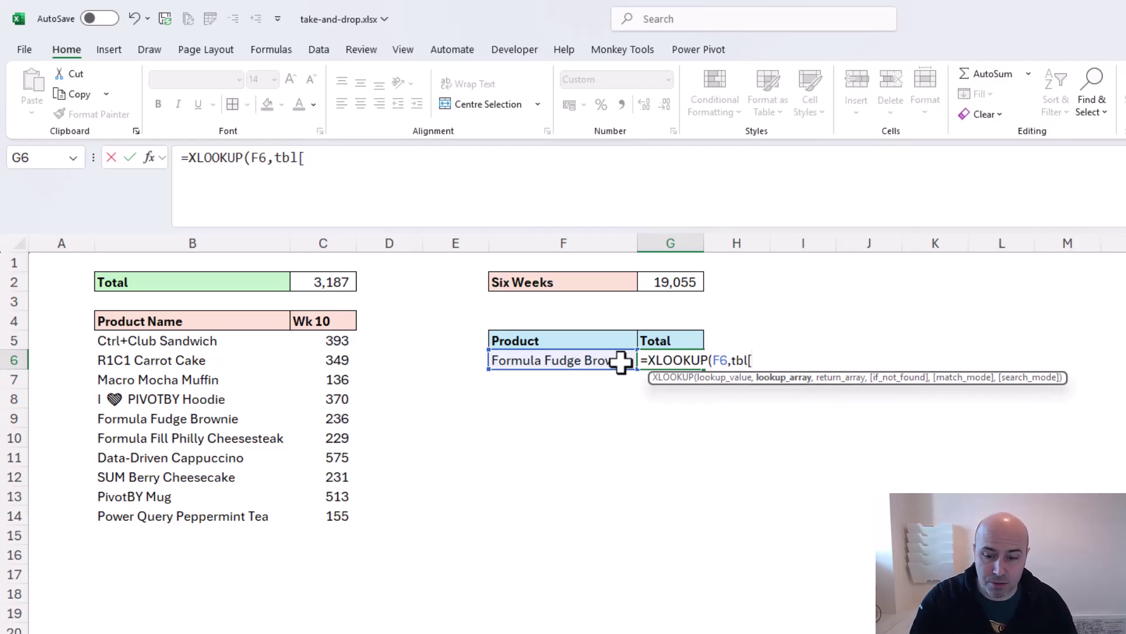
{"action": "key", "text": "BackSpace"}
{"action": "type", "text": "pr"}
{"action": "key", "text": "Tab"}
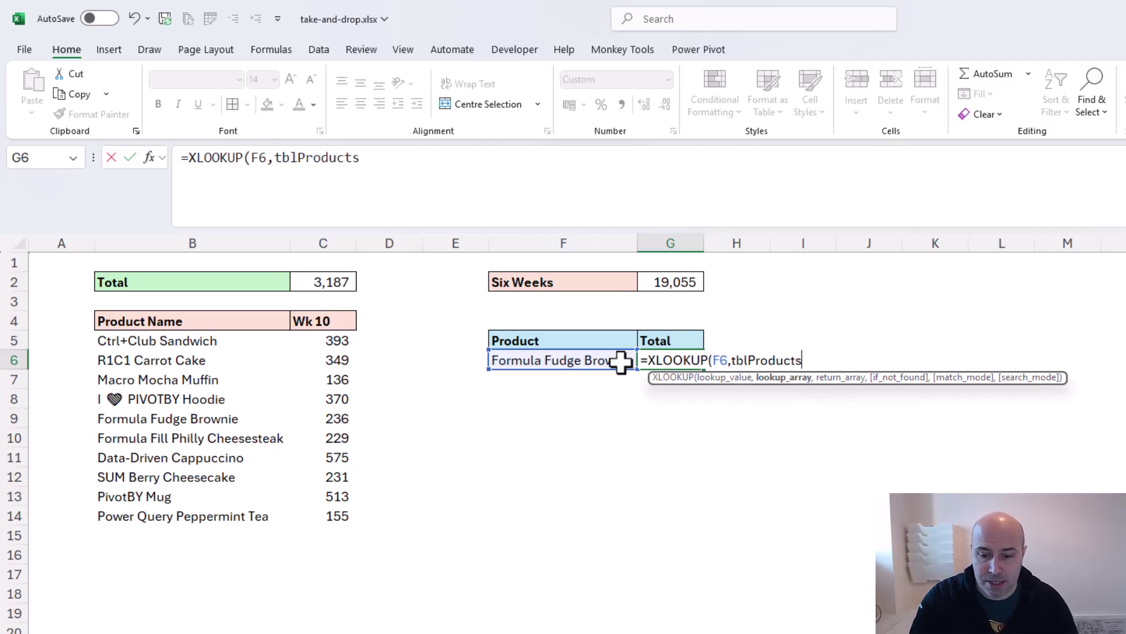
{"action": "type", "text": "["}
{"action": "key", "text": "Down"}
{"action": "key", "text": "Tab"}
{"action": "type", "text": "]"}
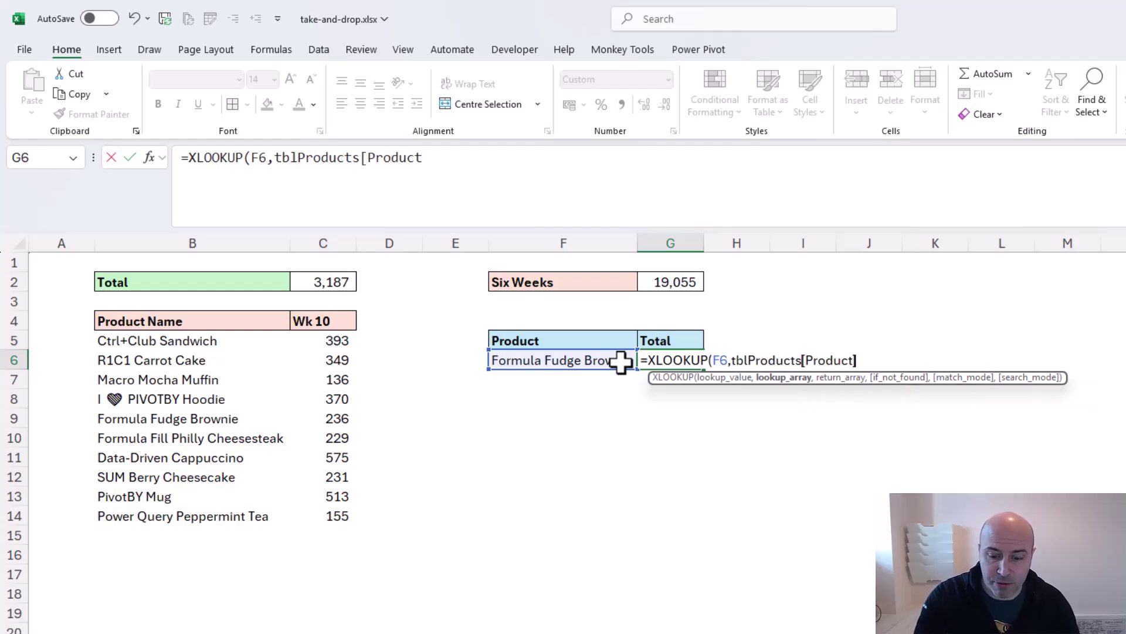
{"action": "type", "text": ","}
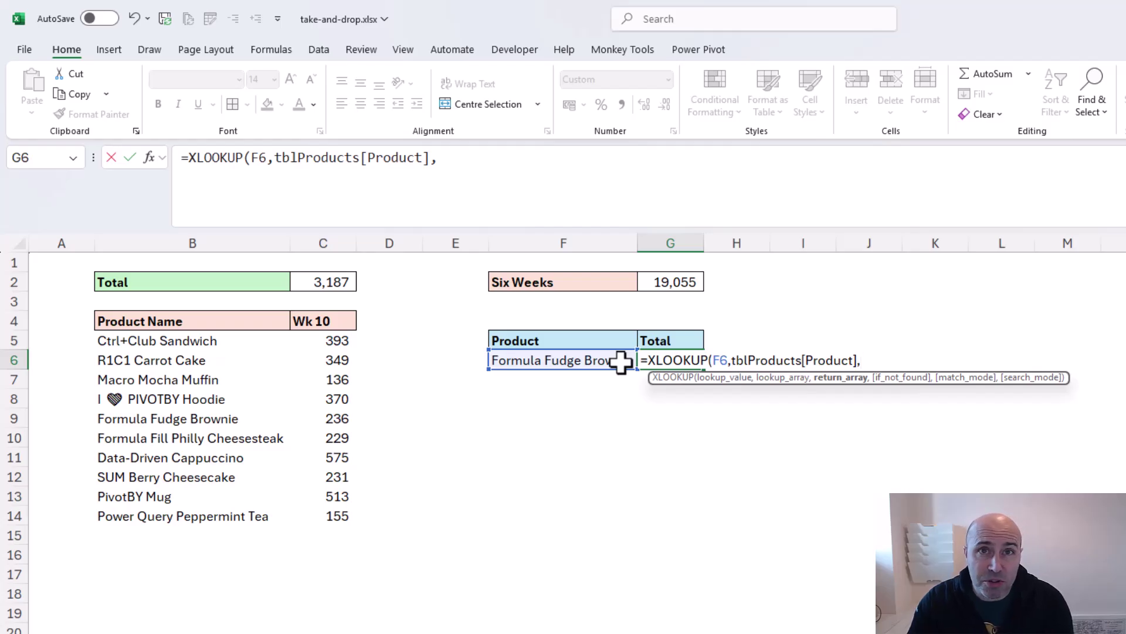
Step: Return the whole tblProducts row, spilling Formula Fudge Brownie's name and weekly figures
{"action": "type", "text": "tblp"}
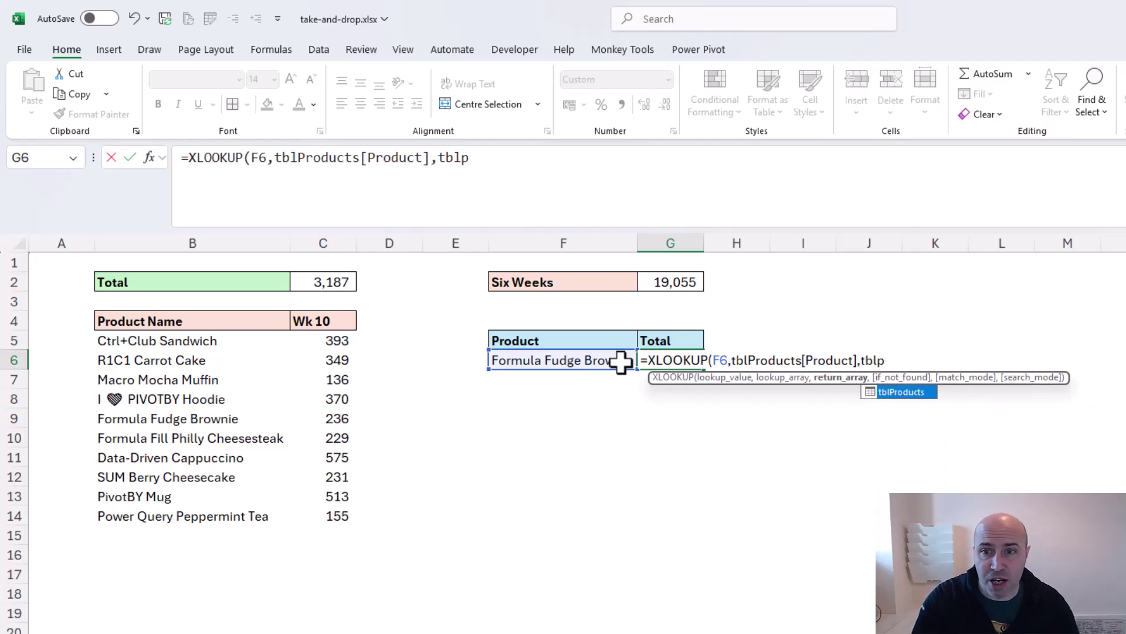
{"action": "key", "text": "Tab"}
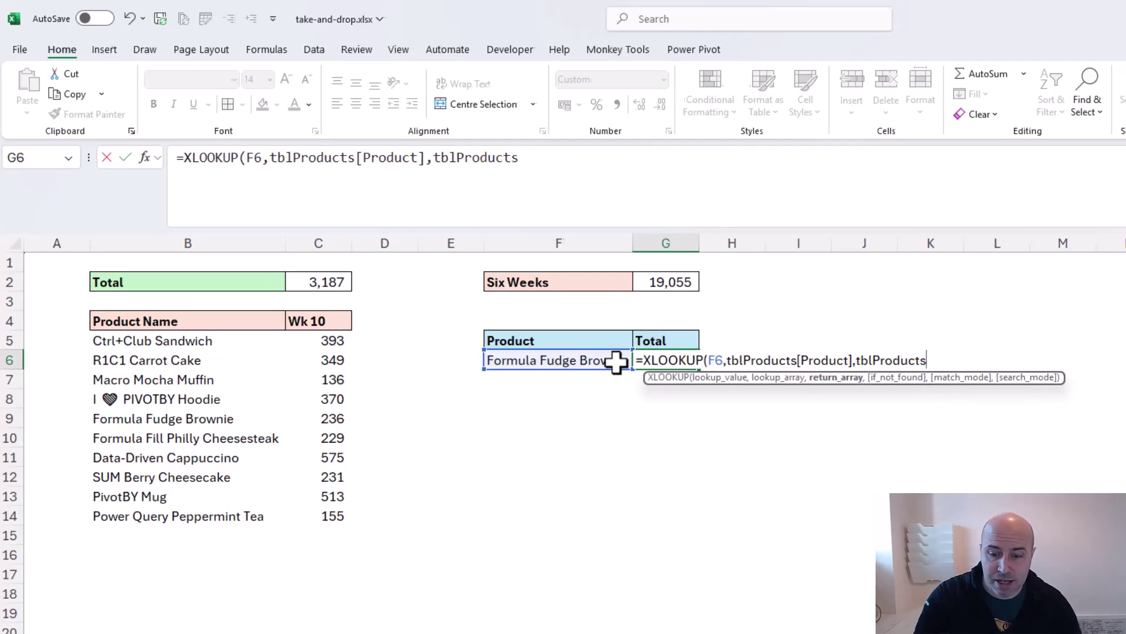
{"action": "type", "text": ")"}
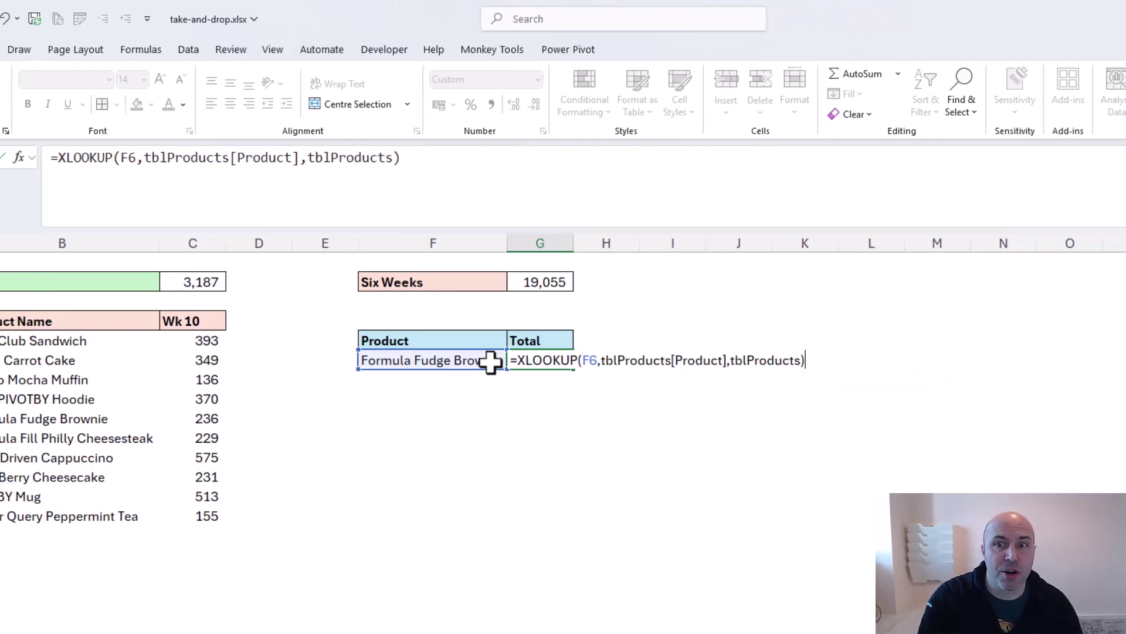
{"action": "key", "text": "Return"}
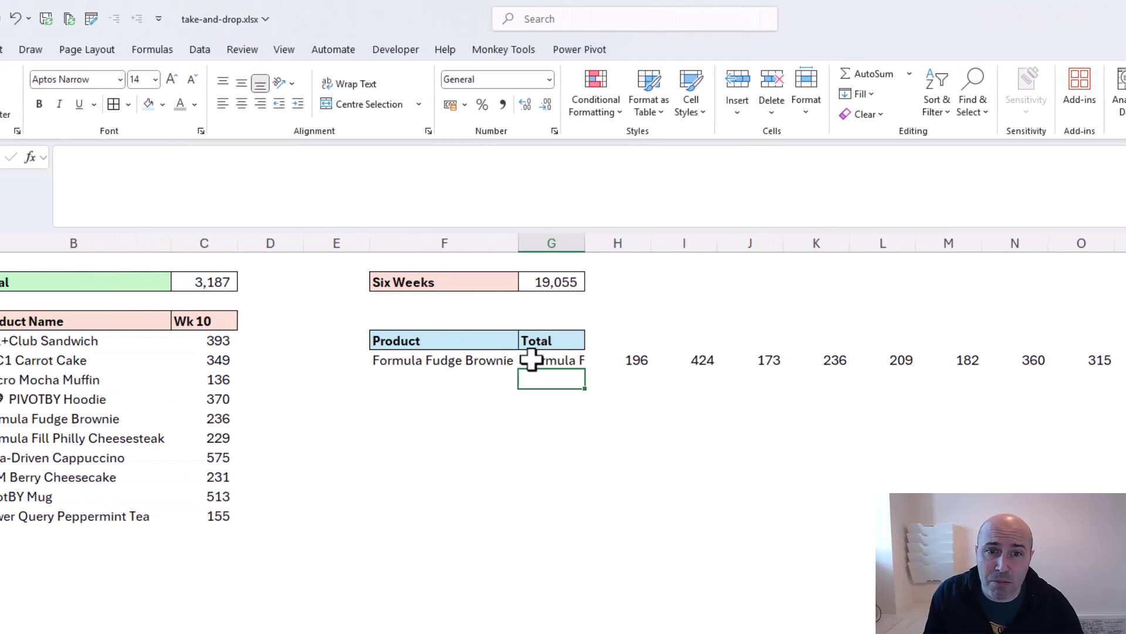
Step: Wrap the G6 XLOOKUP in TAKE(...,,-6) to show only the last six weekly values
{"action": "left_click", "coordinate": [528, 360]}
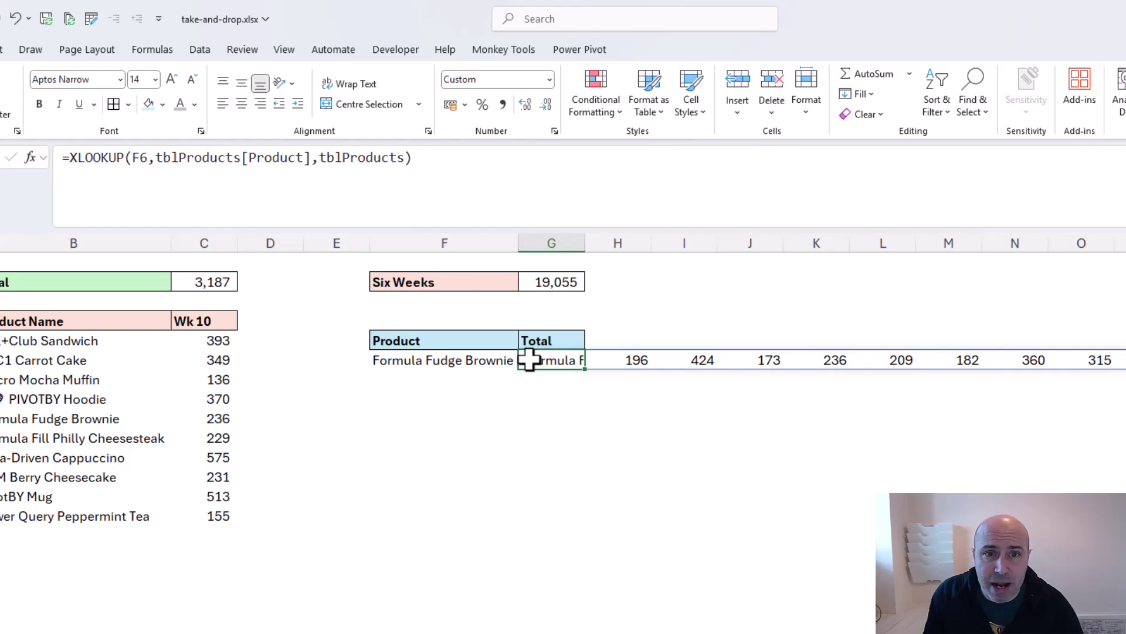
{"action": "left_click", "coordinate": [70, 156]}
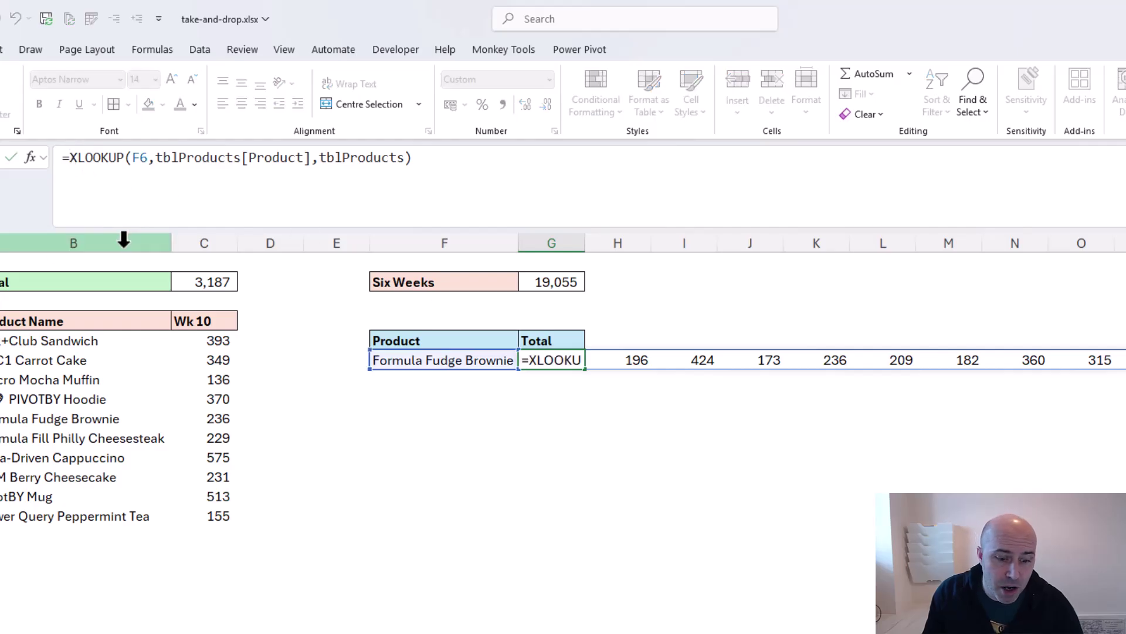
{"action": "type", "text": "take("}
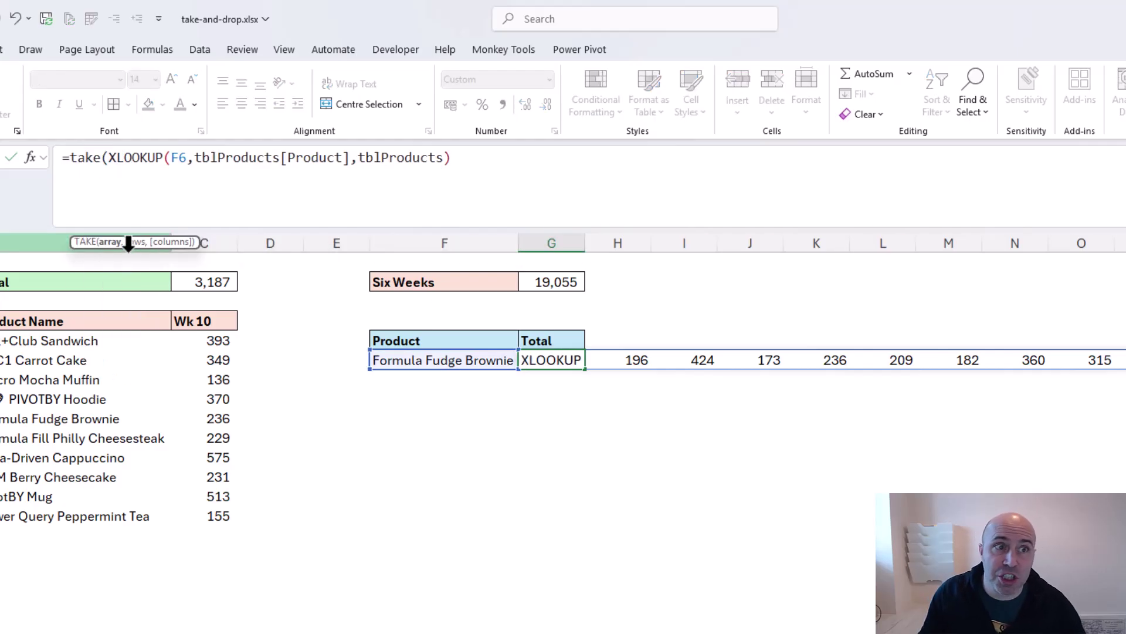
{"action": "left_click", "coordinate": [471, 157]}
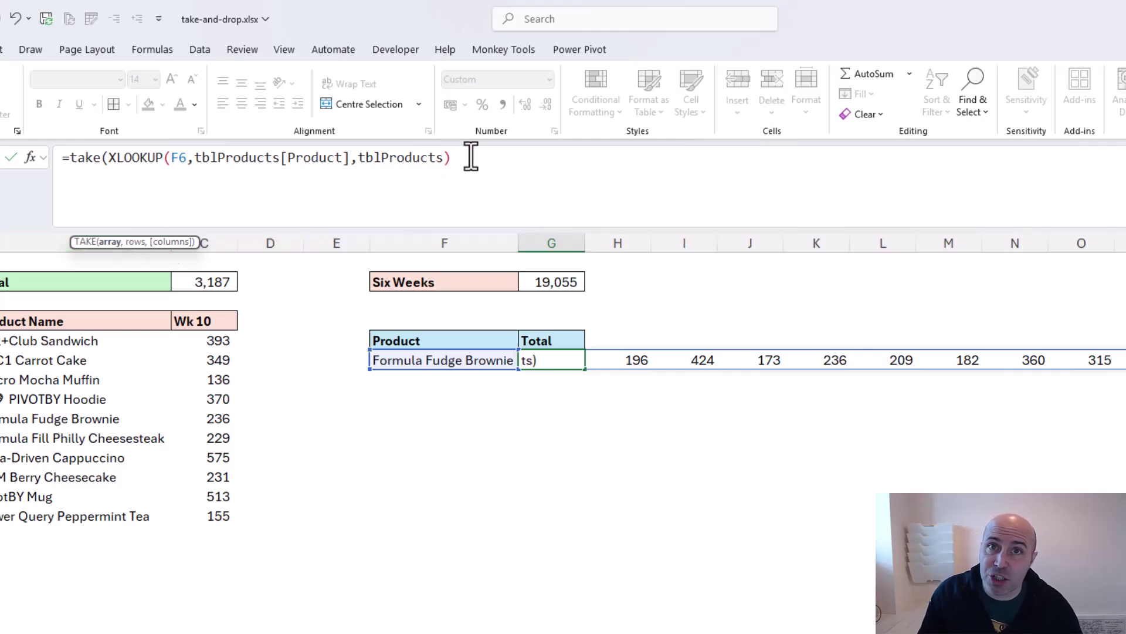
{"action": "type", "text": ",,-"}
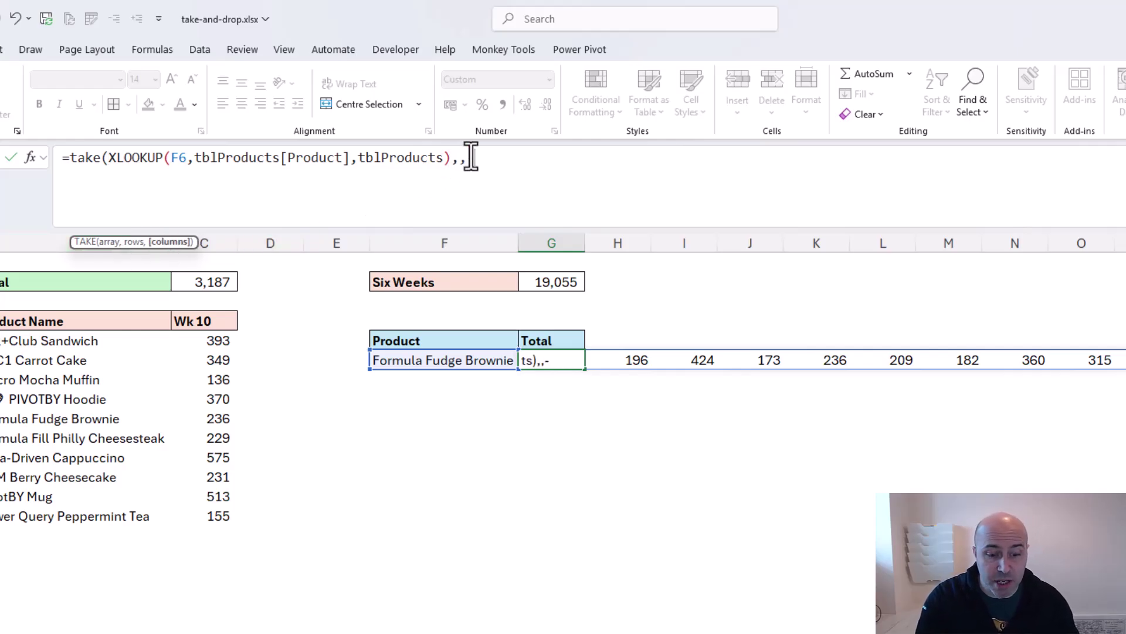
{"action": "type", "text": "6)"}
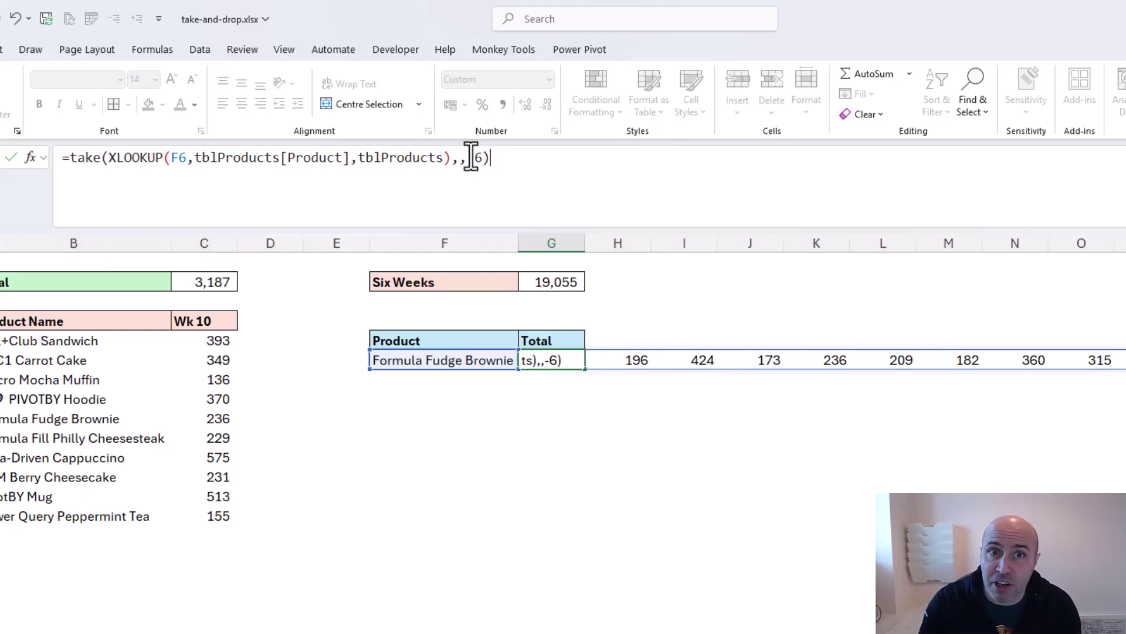
{"action": "key", "text": "Return"}
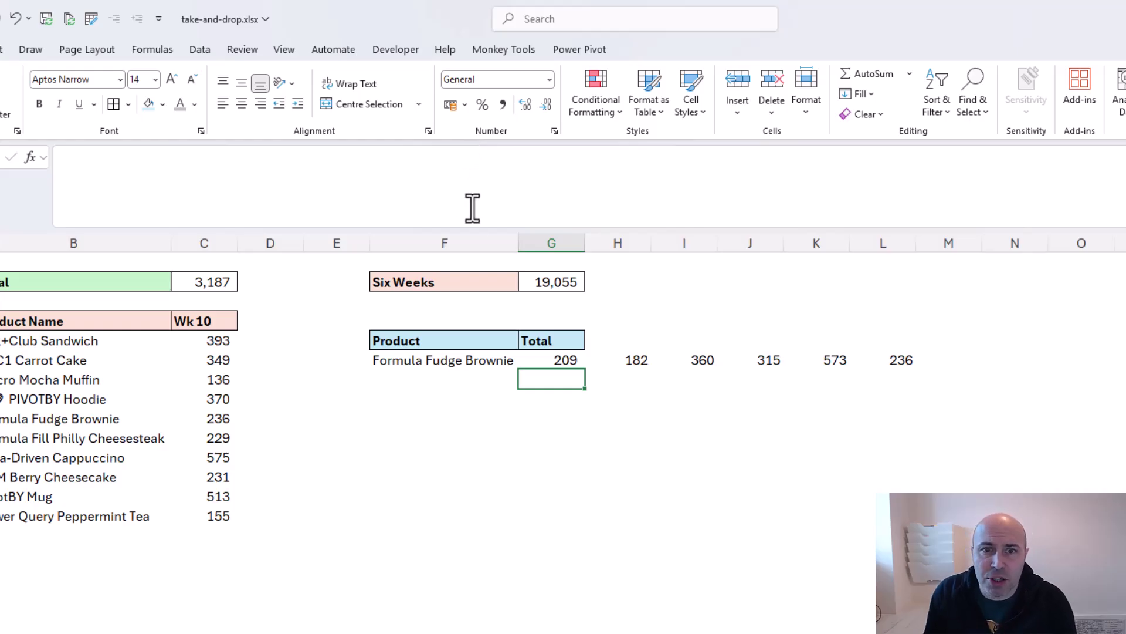
Step: Change the G6 formula from TAKE with -6 to DROP with 1, removing the name column
{"action": "left_click", "coordinate": [539, 356]}
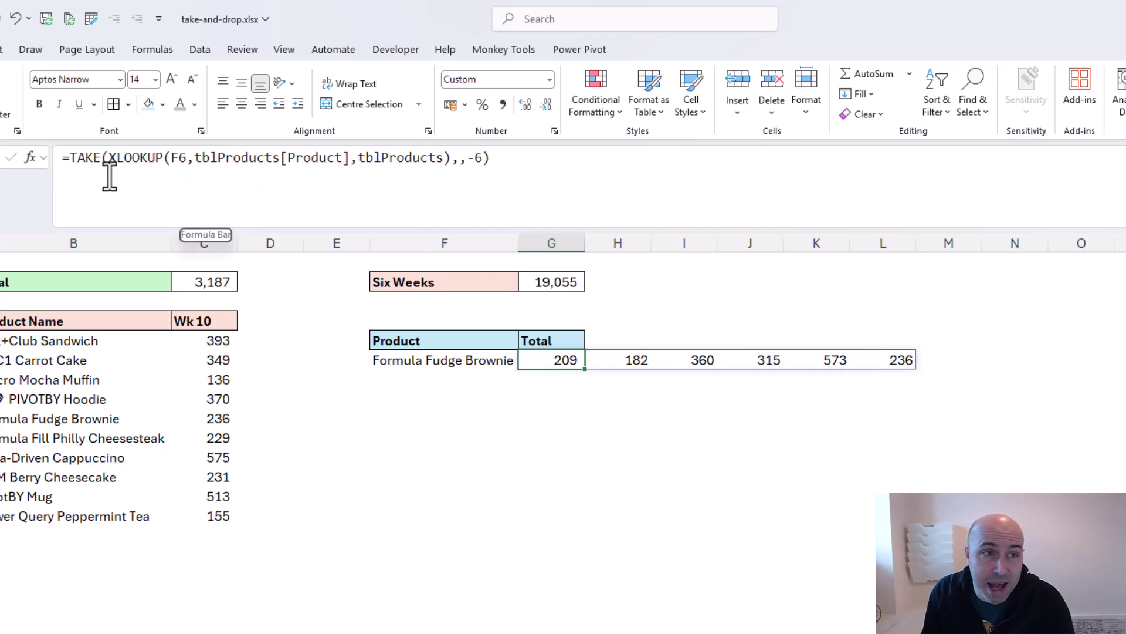
{"action": "left_click_drag", "start_coordinate": [70, 157], "coordinate": [98, 158]}
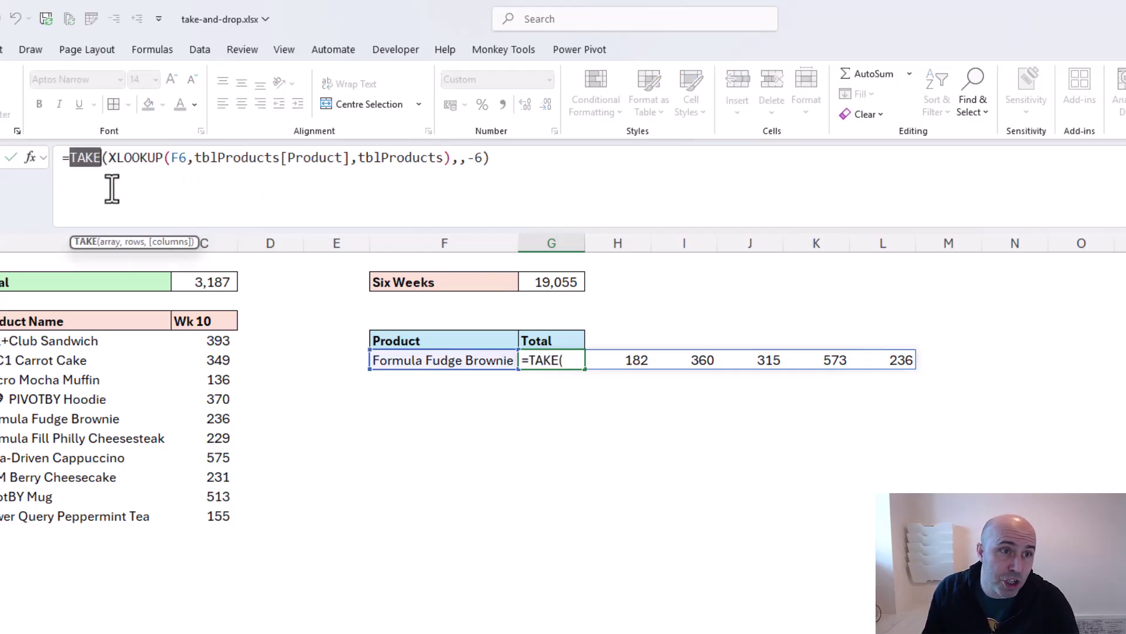
{"action": "type", "text": "drop"}
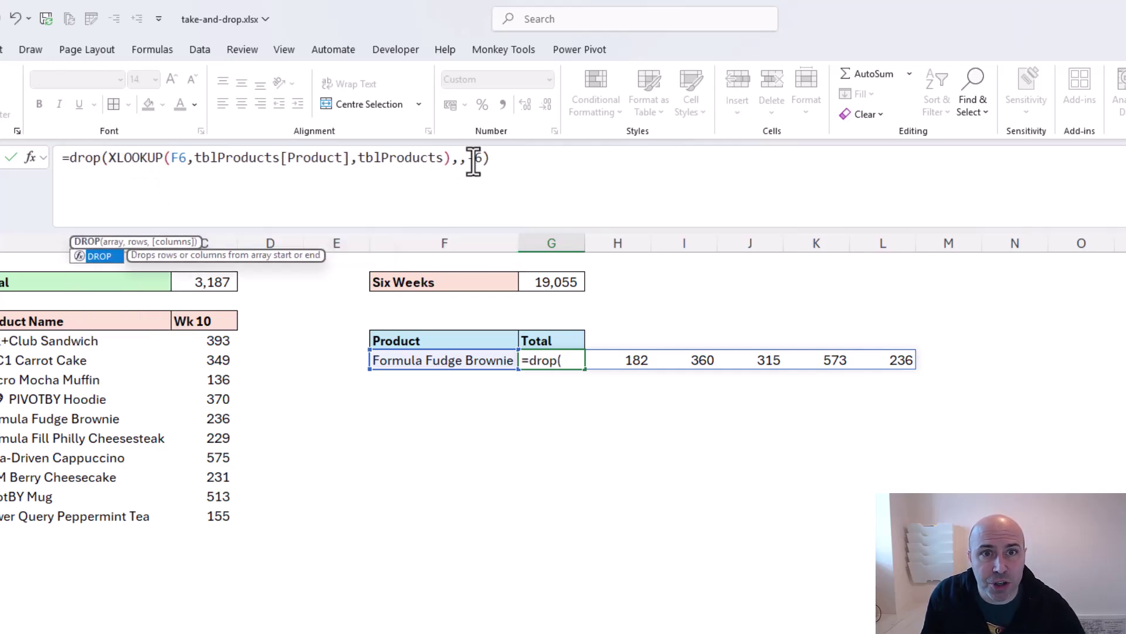
{"action": "left_click_drag", "start_coordinate": [467, 157], "coordinate": [484, 157]}
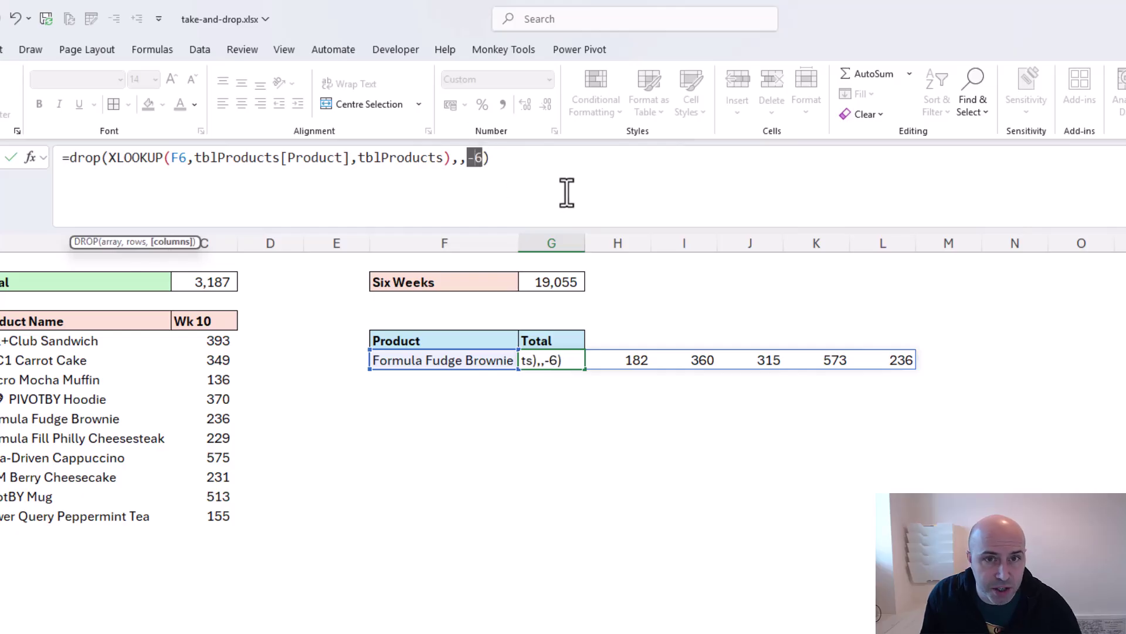
{"action": "type", "text": "1"}
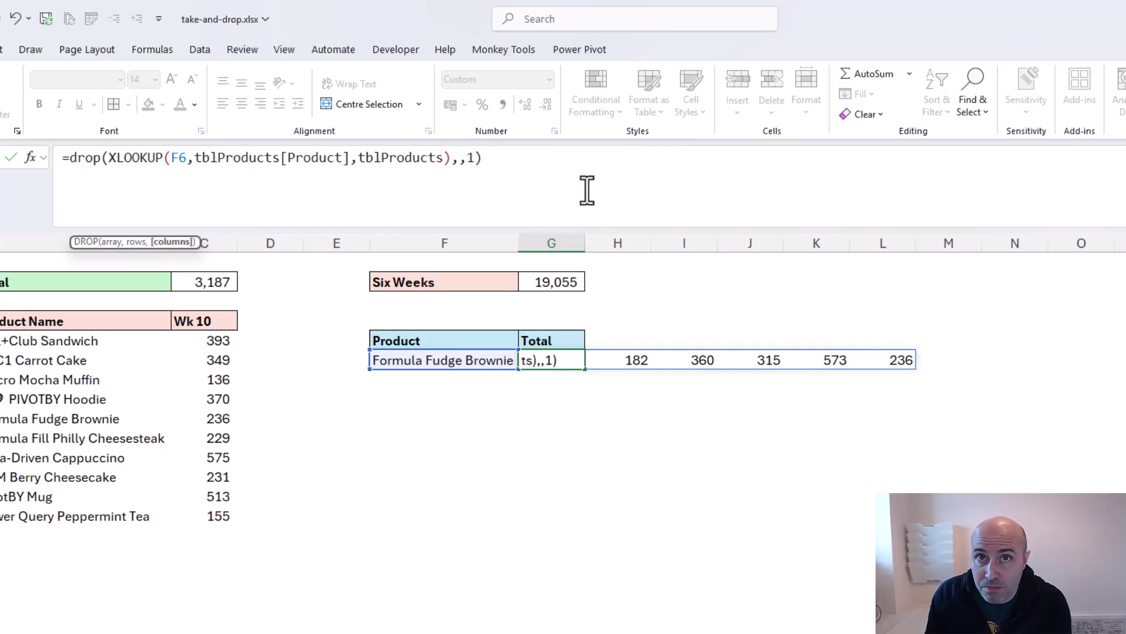
{"action": "key", "text": "Return"}
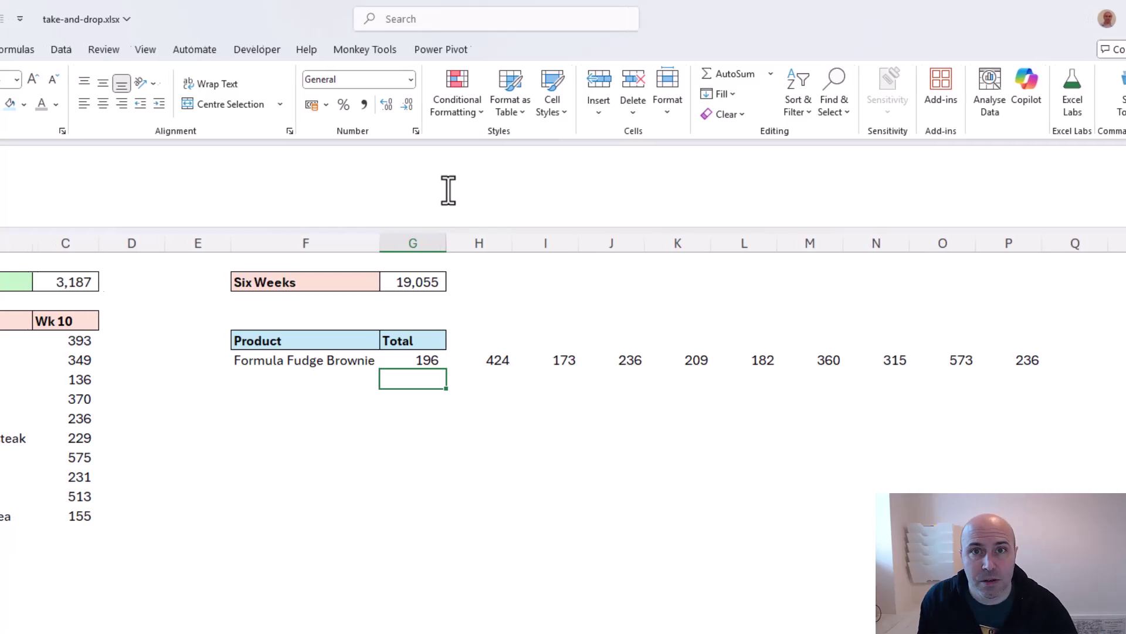
Step: Wrap the G6 DROP formula in SUM, totalling 2,904 for Formula Fudge Brownie
{"action": "left_click", "coordinate": [399, 362]}
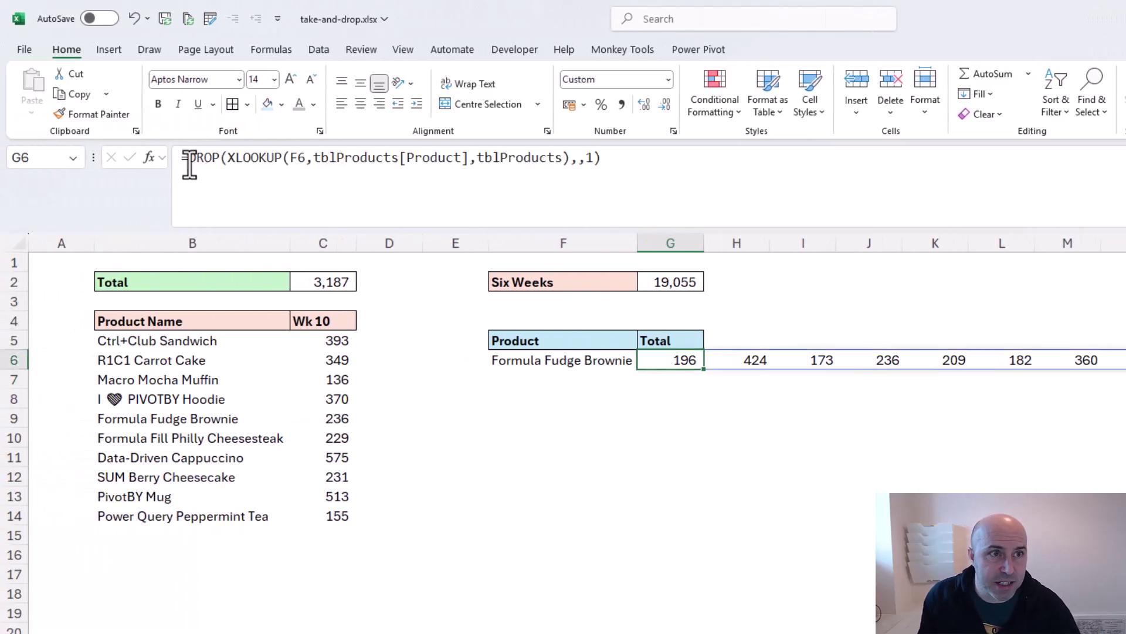
{"action": "left_click", "coordinate": [187, 157]}
{"action": "type", "text": "sum("}
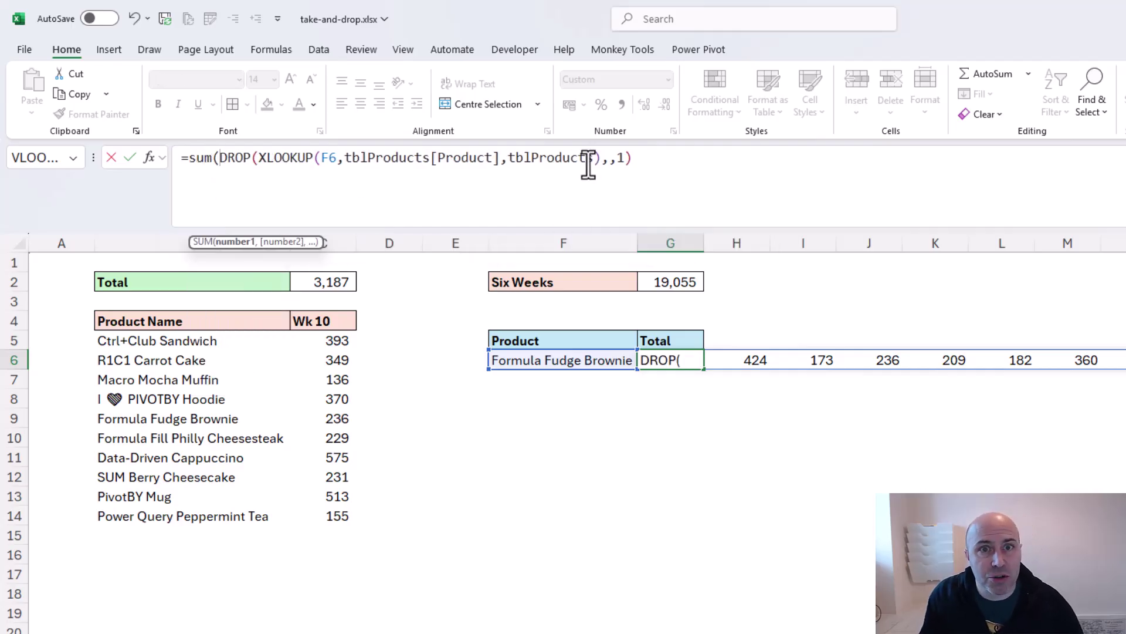
{"action": "left_click", "coordinate": [635, 160]}
{"action": "type", "text": ")"}
{"action": "key", "text": "Return"}
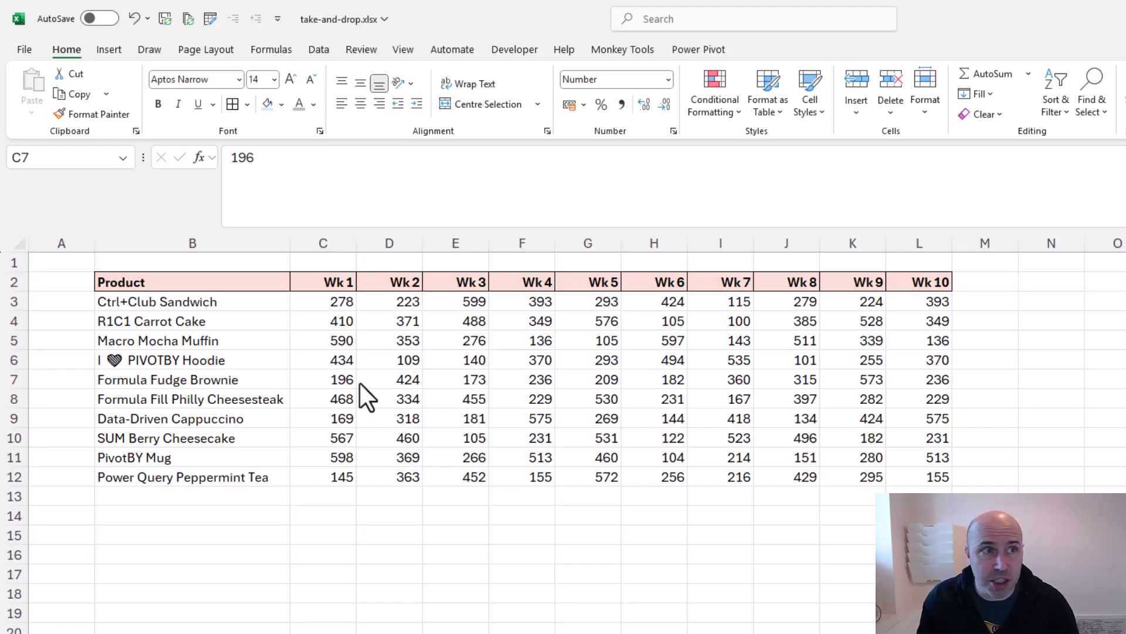
Step: Inspect the rngProducts and rngWeeks named ranges from the Name Box list
{"action": "left_click", "coordinate": [124, 159]}
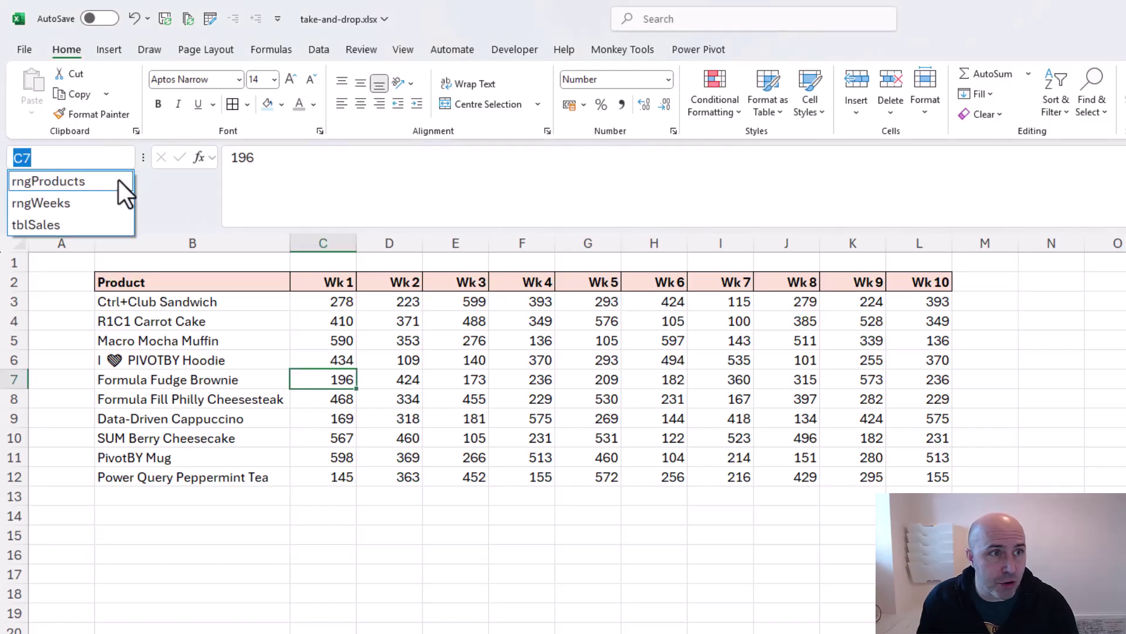
{"action": "left_click", "coordinate": [117, 180]}
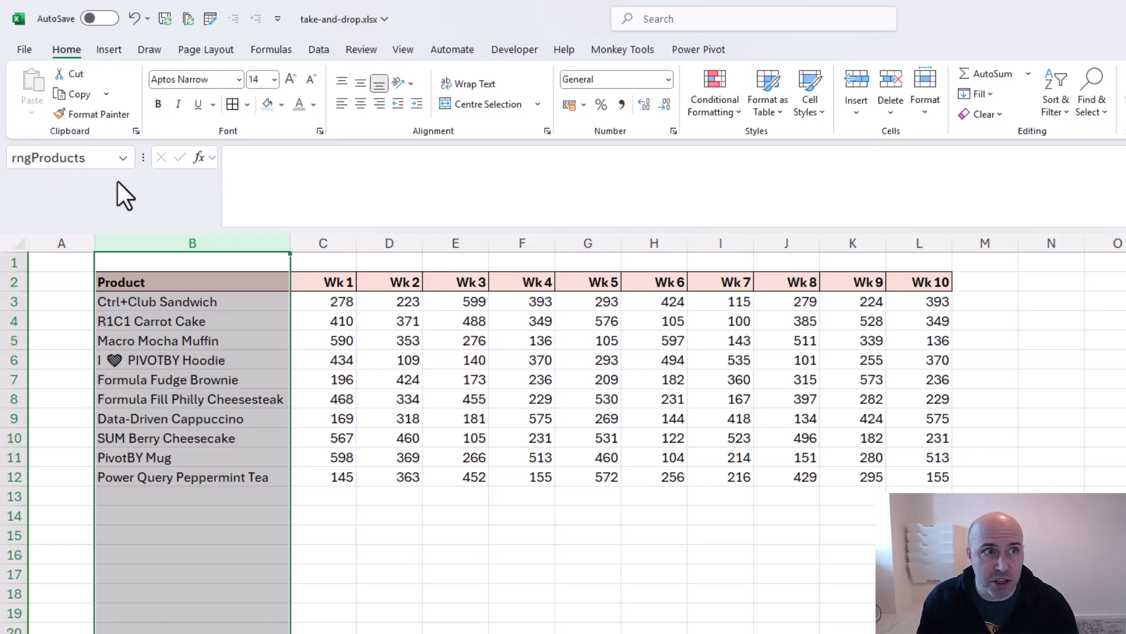
{"action": "left_click", "coordinate": [122, 164]}
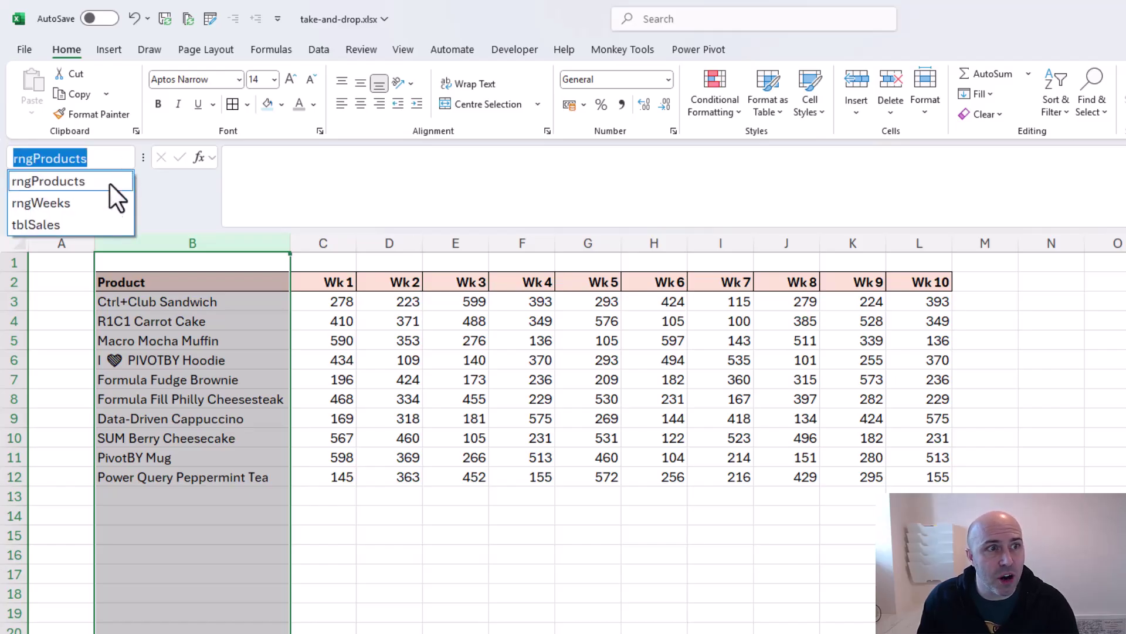
{"action": "left_click", "coordinate": [103, 202]}
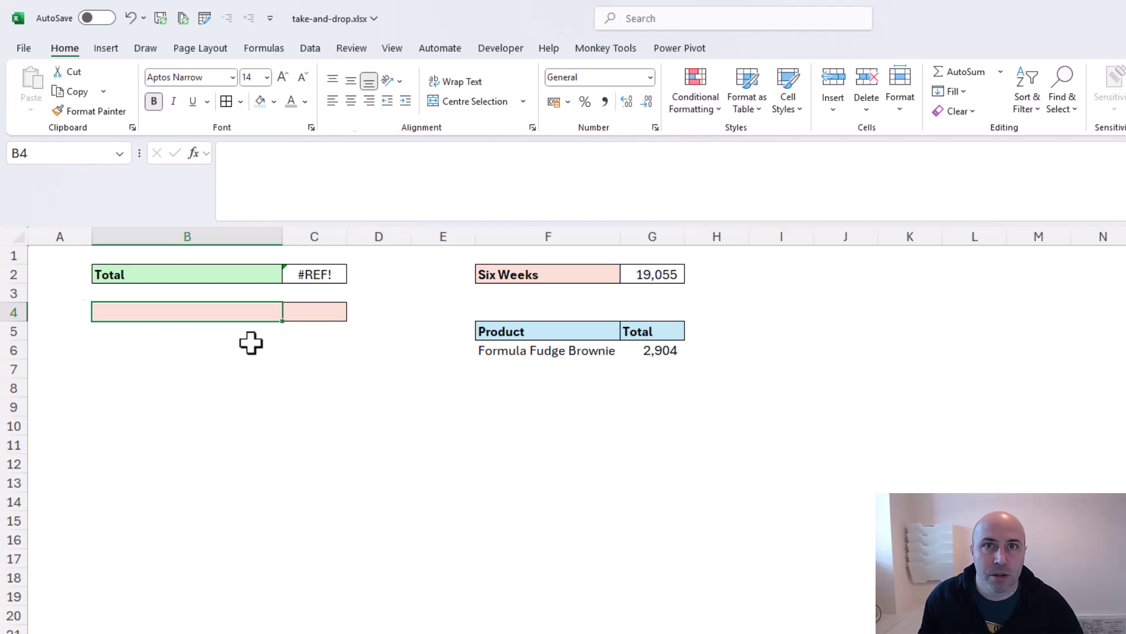
Step: In B4 begin a multi-line =HSTACK( formula with TRIMRANGE(rngProducts) as its first argument
{"action": "type", "text": "=hst"}
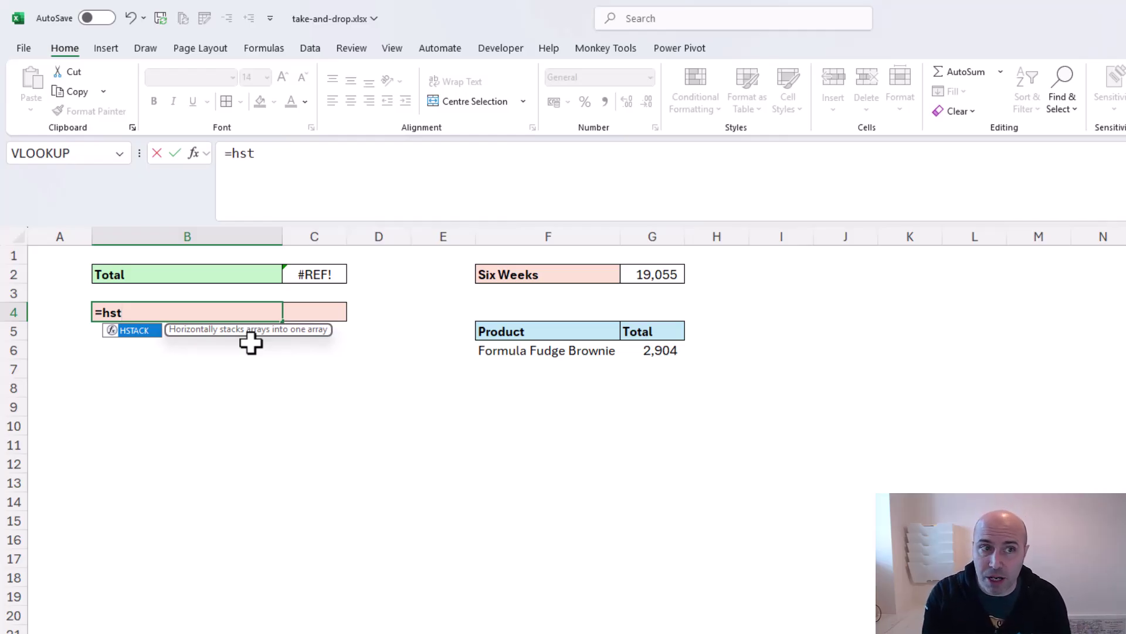
{"action": "key", "text": "Tab"}
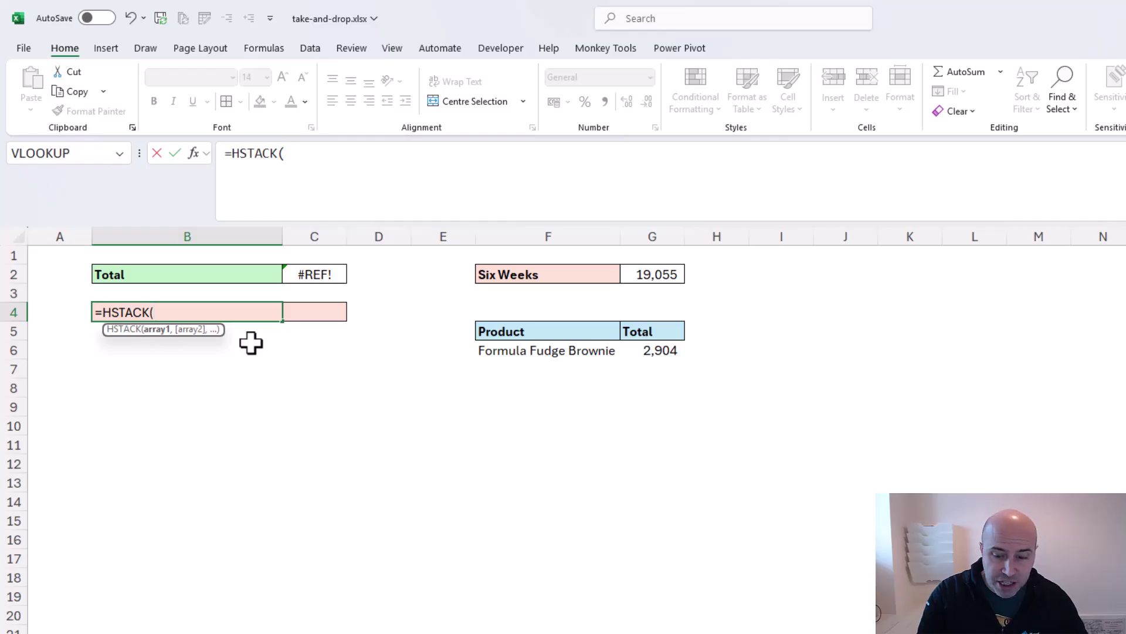
{"action": "key", "text": "alt+Return"}
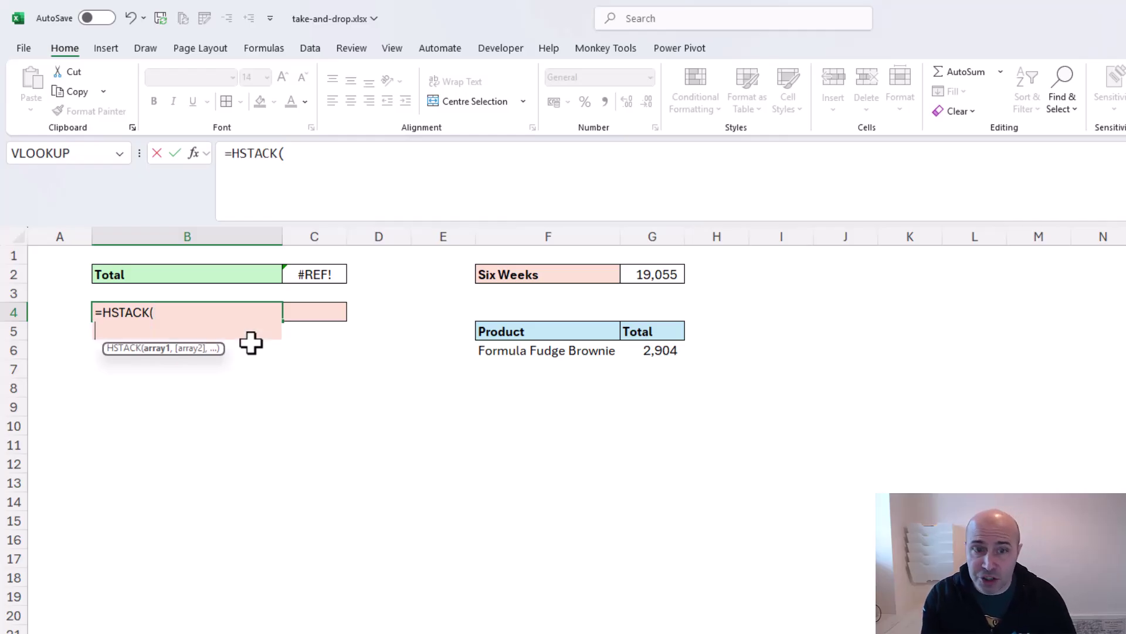
{"action": "type", "text": "trimr"}
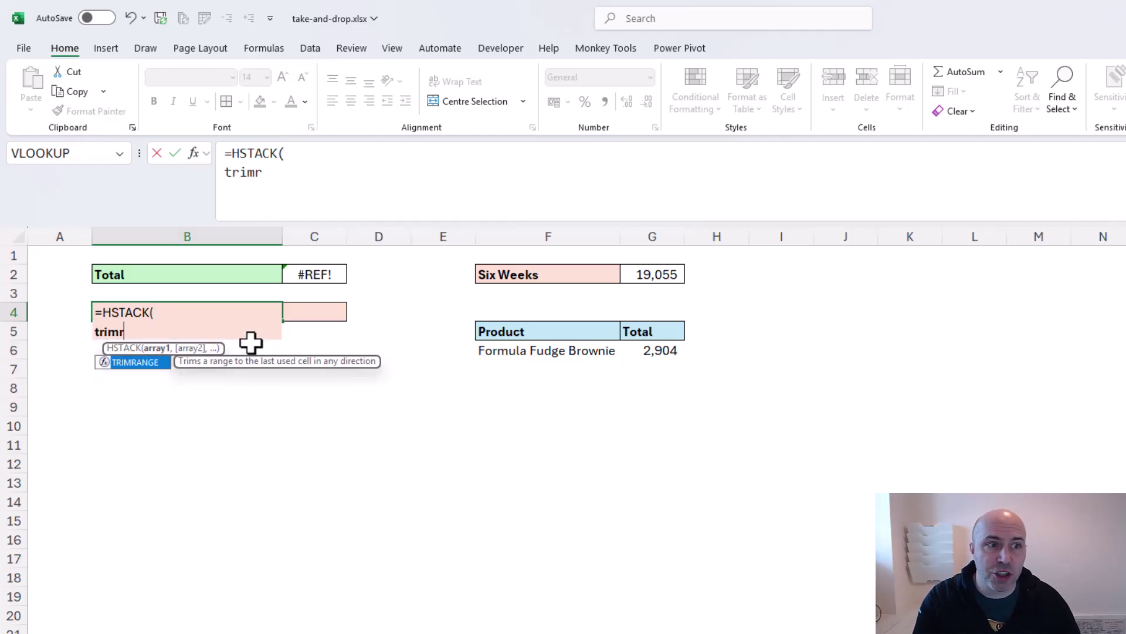
{"action": "key", "text": "Tab"}
{"action": "type", "text": "rng"}
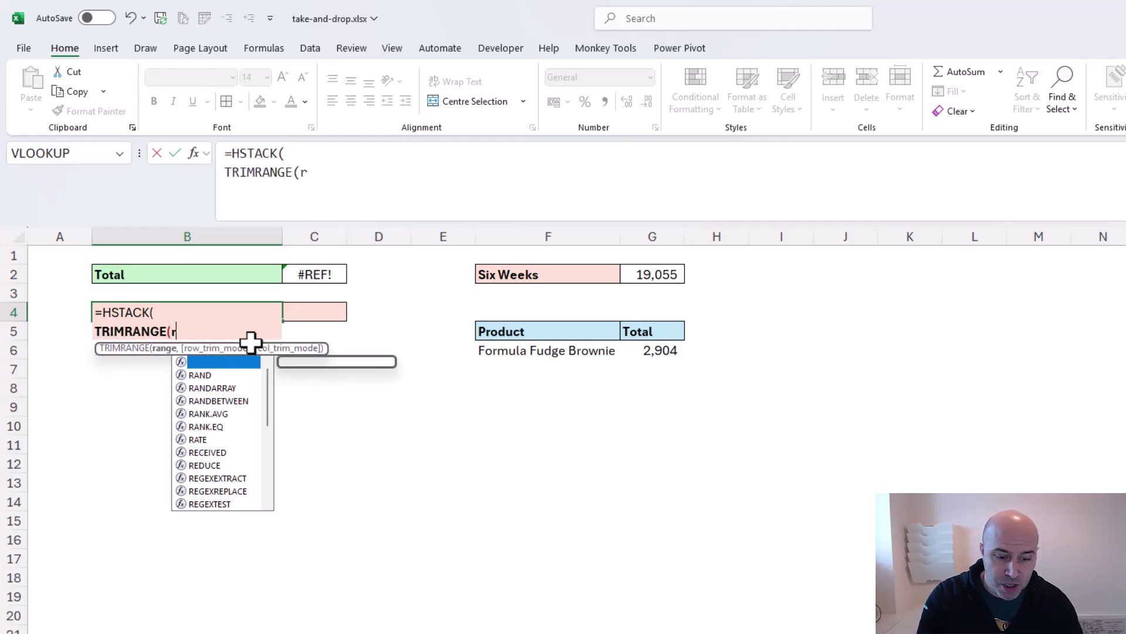
{"action": "key", "text": "Tab"}
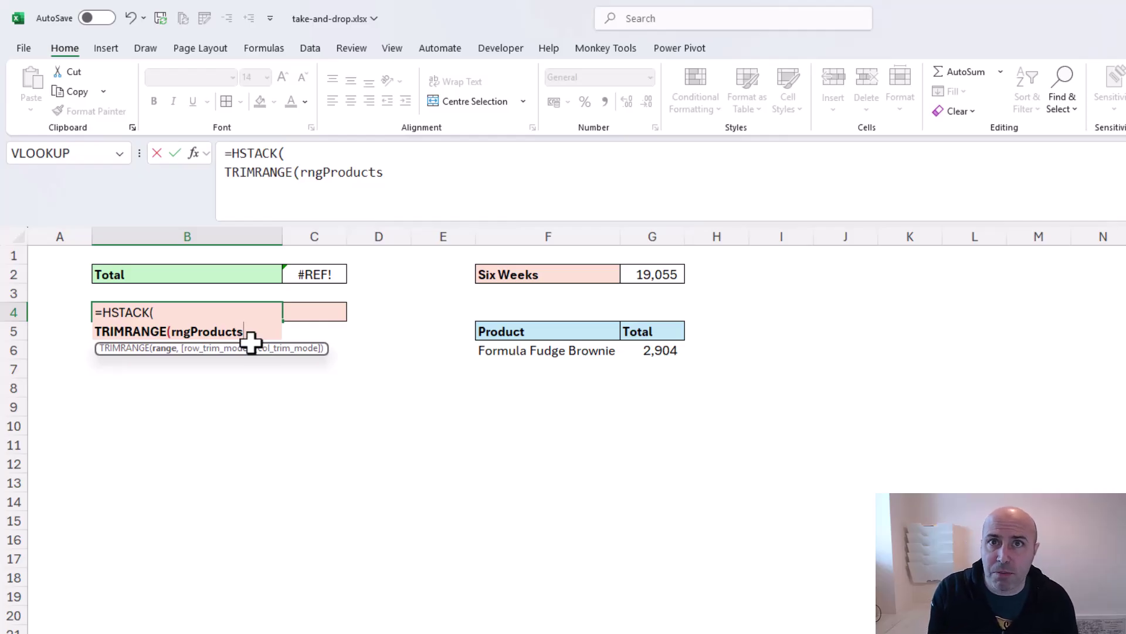
{"action": "type", "text": ")"}
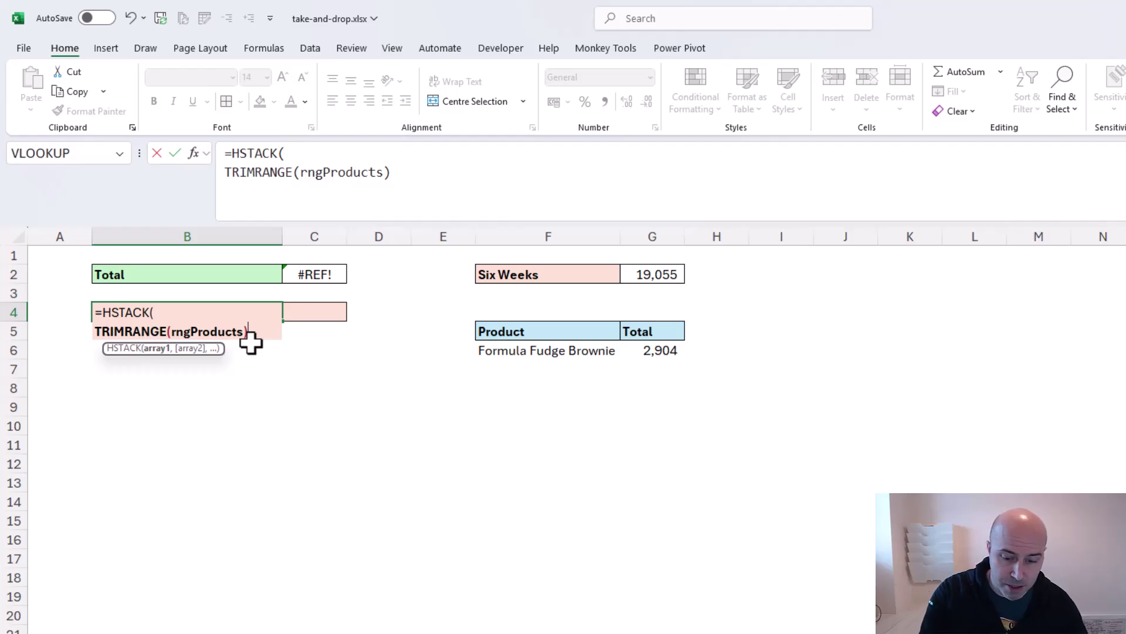
{"action": "type", "text": ","}
{"action": "key", "text": "alt+Return"}
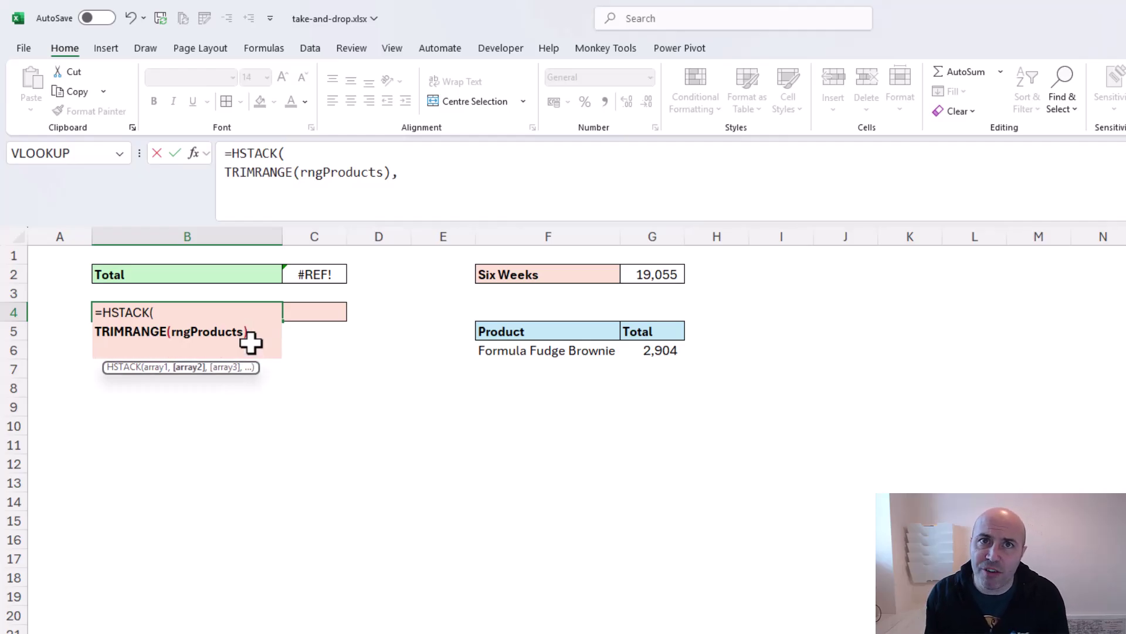
Step: Add take(TRIMRANGE(rngWeeks),,-1) as the HSTACK's second argument, keeping only the last week column
{"action": "type", "text": "take"}
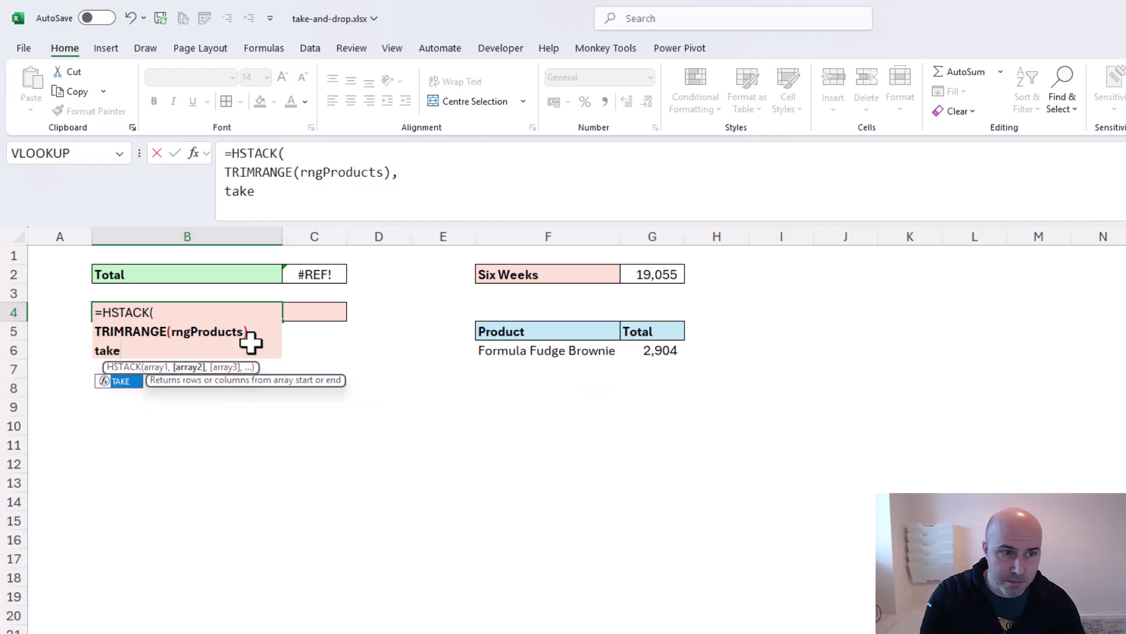
{"action": "type", "text": "("}
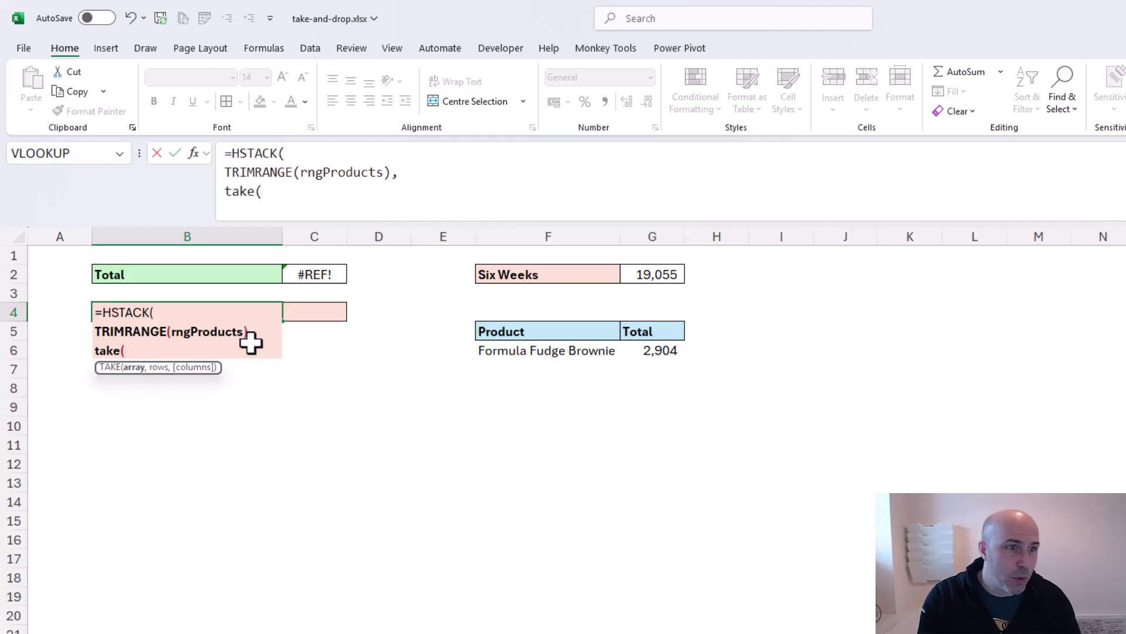
{"action": "type", "text": "trimr"}
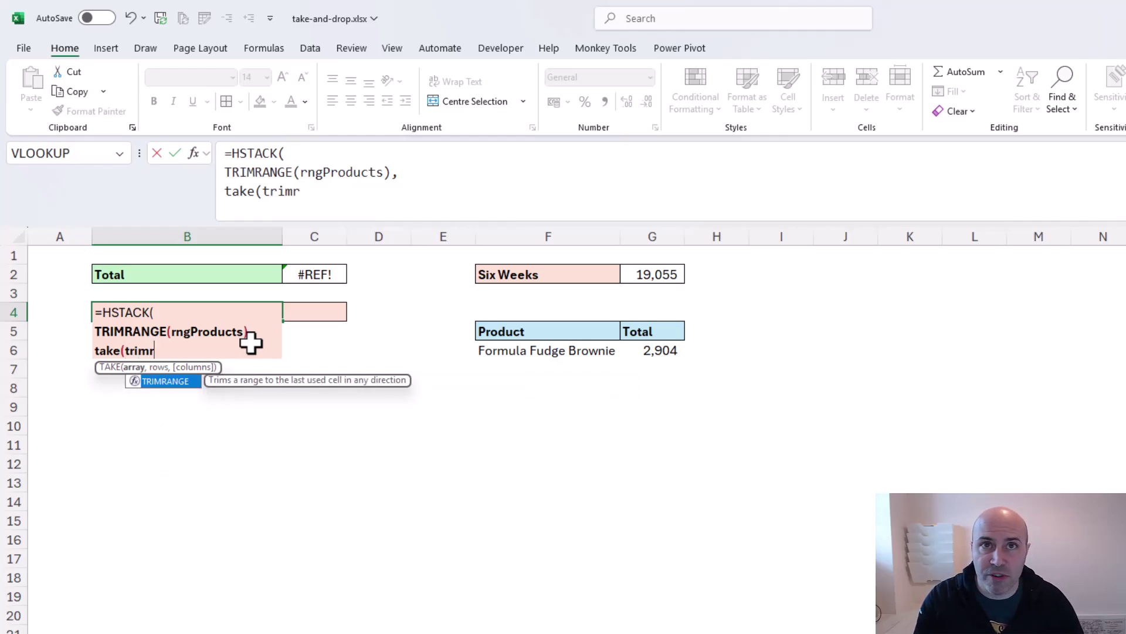
{"action": "key", "text": "Tab"}
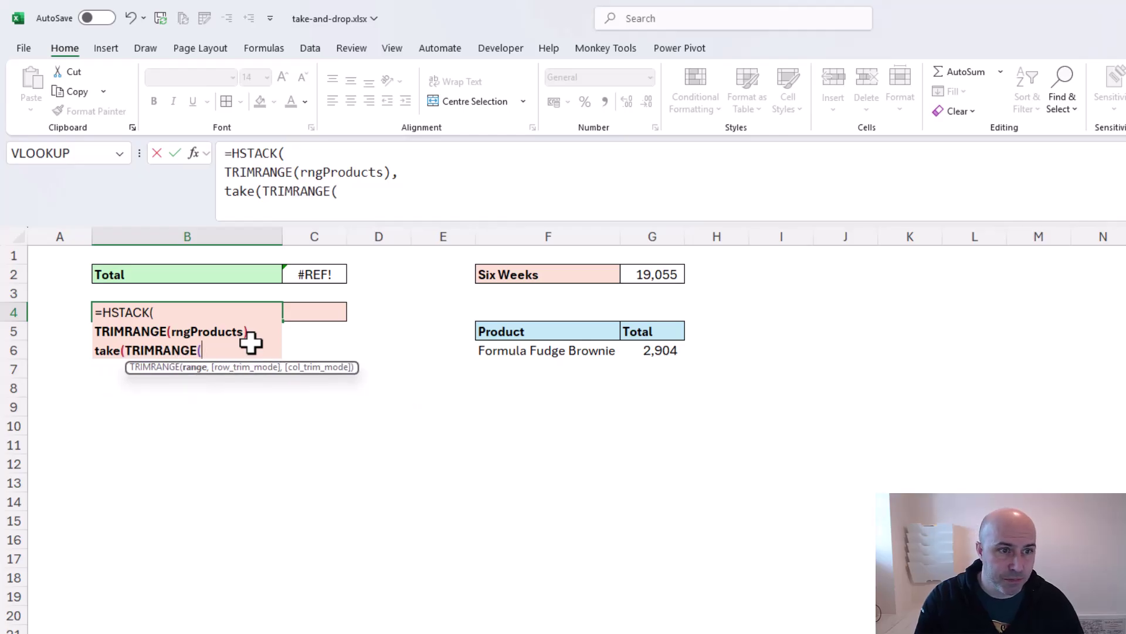
{"action": "type", "text": "rngw"}
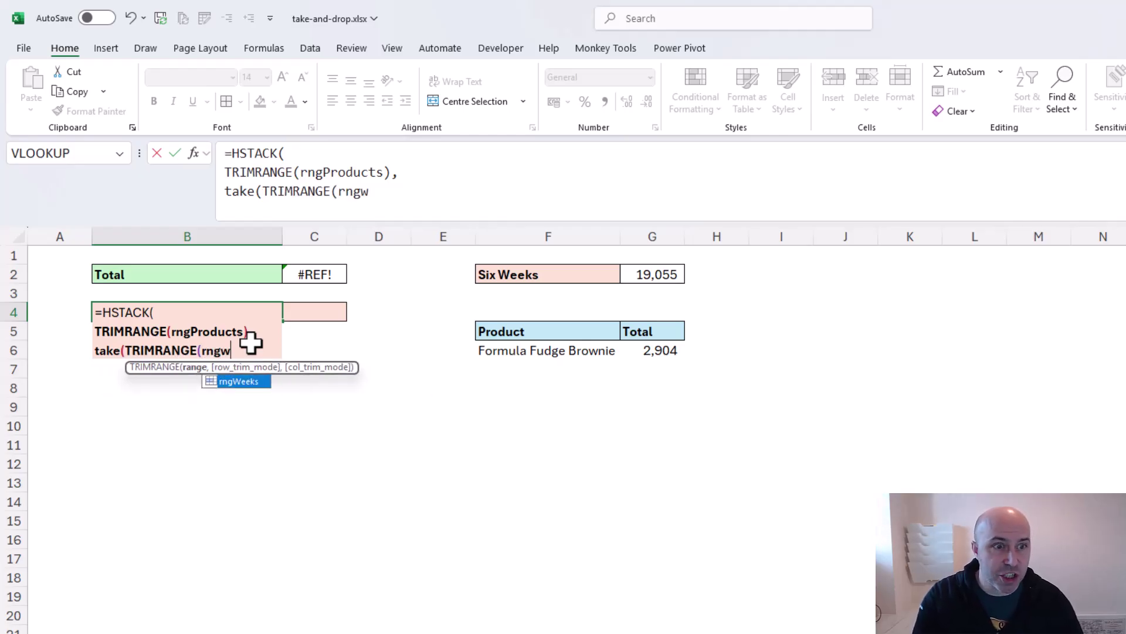
{"action": "key", "text": "Tab"}
{"action": "type", "text": ")"}
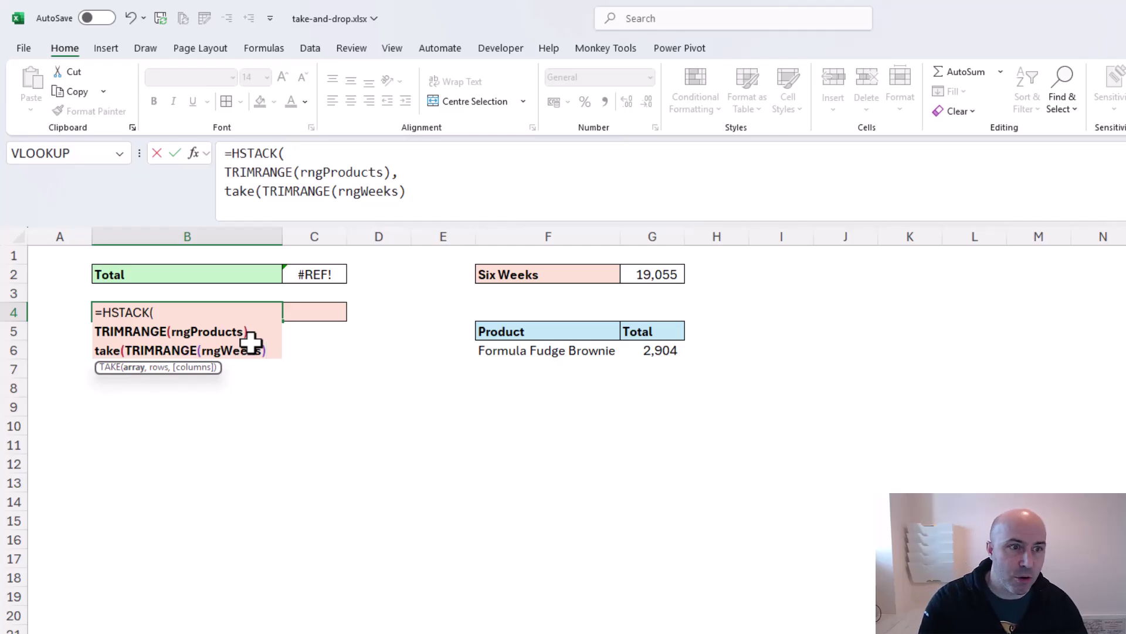
{"action": "type", "text": ","}
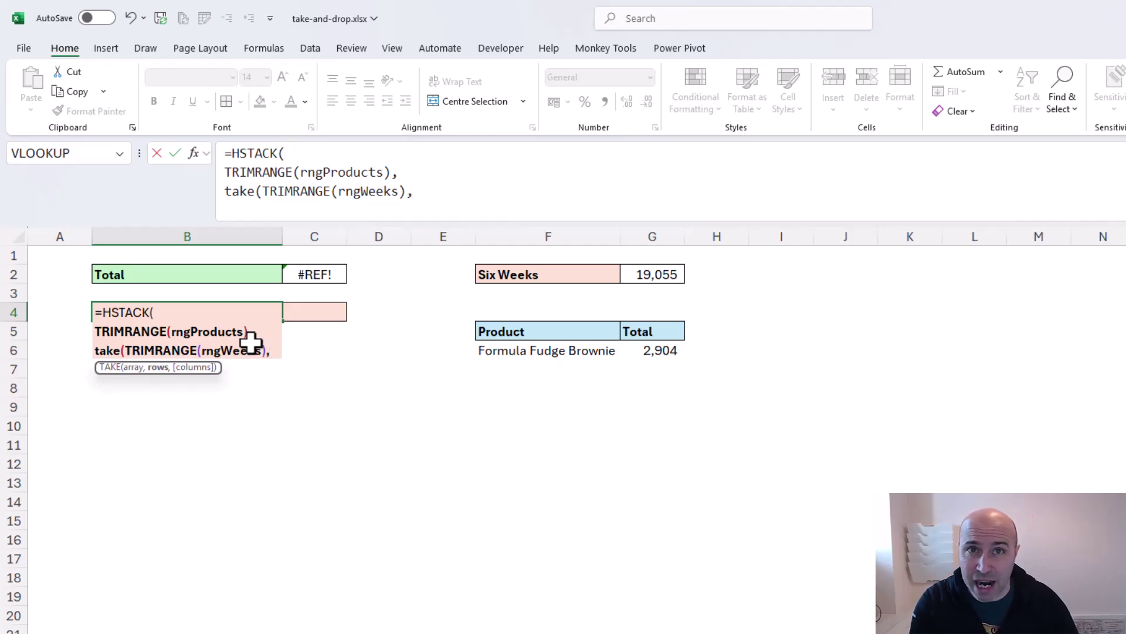
{"action": "type", "text": ","}
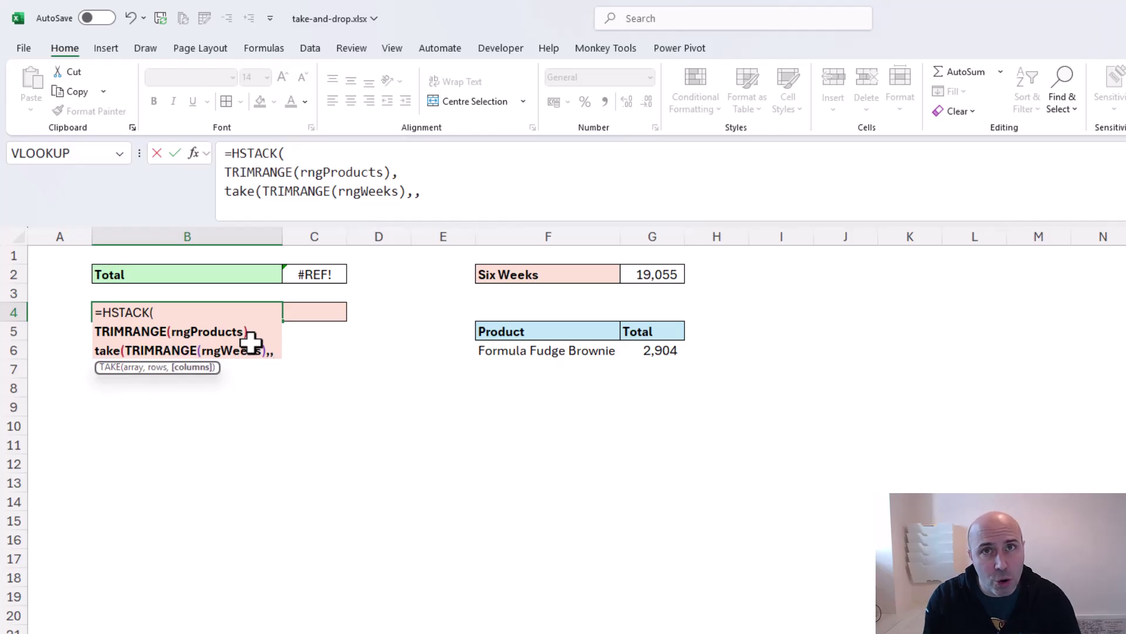
{"action": "type", "text": "-6"}
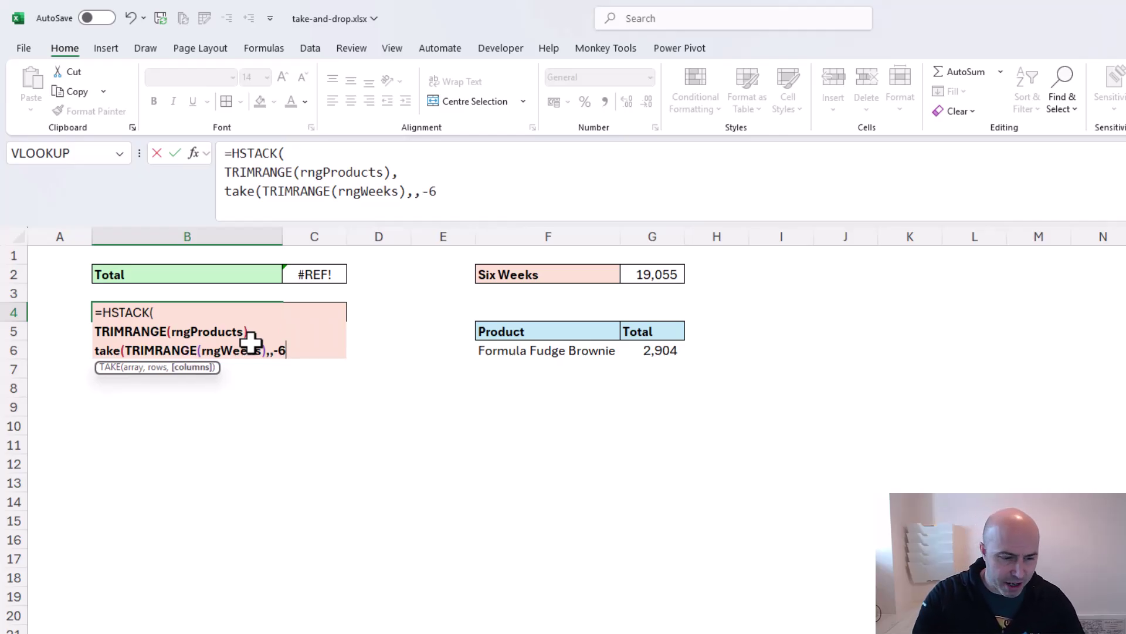
{"action": "key", "text": "BackSpace"}
{"action": "type", "text": "1"}
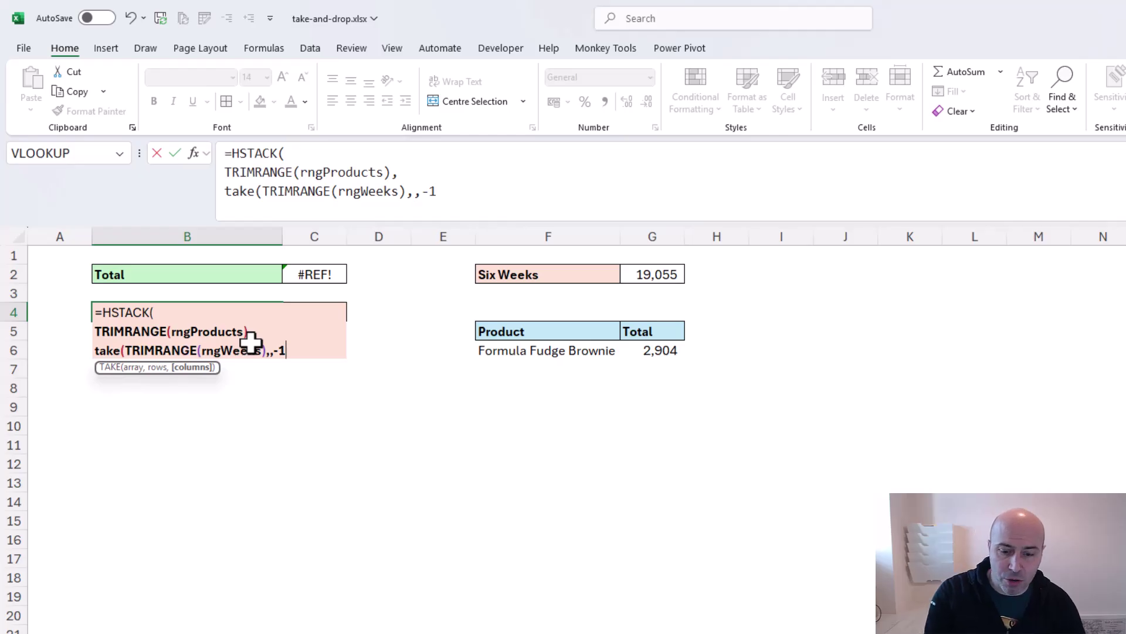
{"action": "type", "text": ")"}
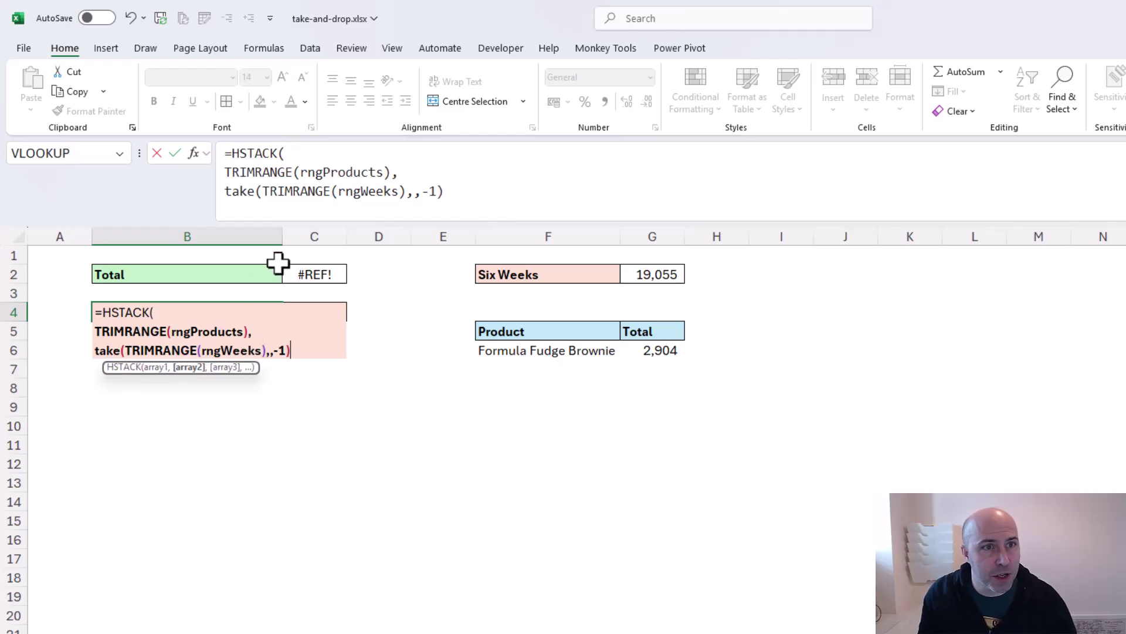
Step: Close the HSTACK formula with a closing bracket on its own line
{"action": "left_click", "coordinate": [310, 212]}
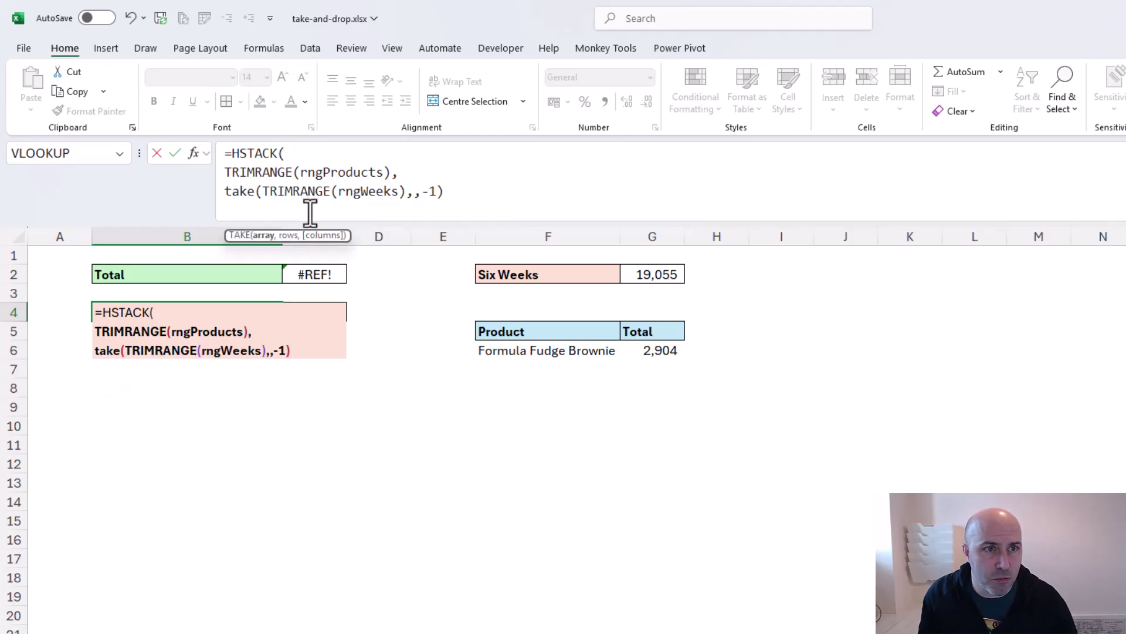
{"action": "left_click", "coordinate": [458, 196]}
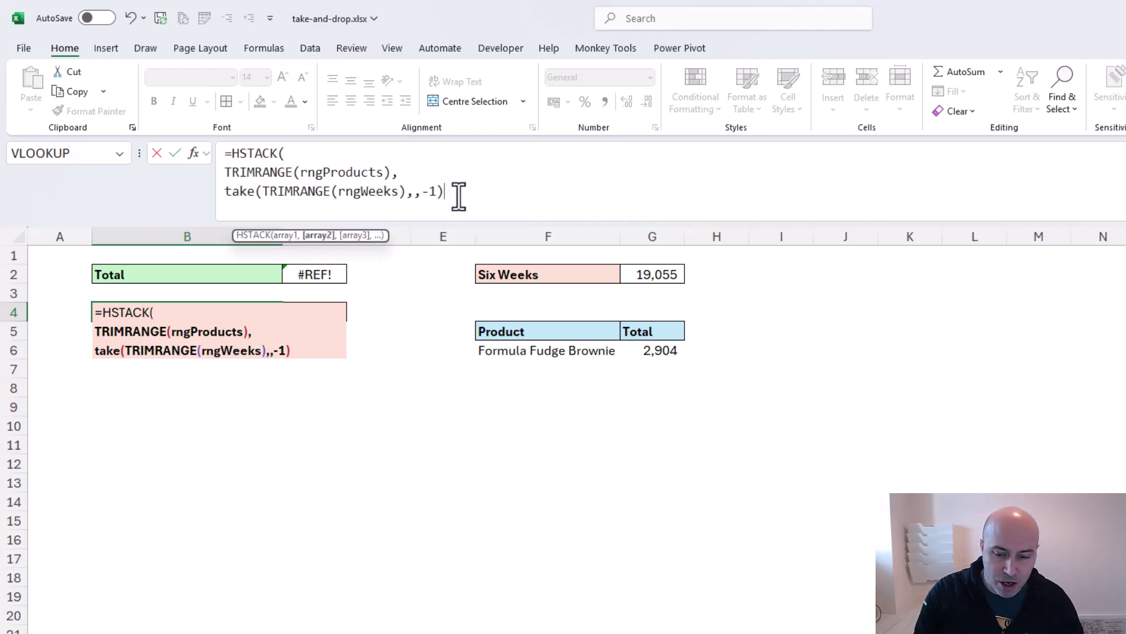
{"action": "key", "text": "alt+Return"}
{"action": "type", "text": ")"}
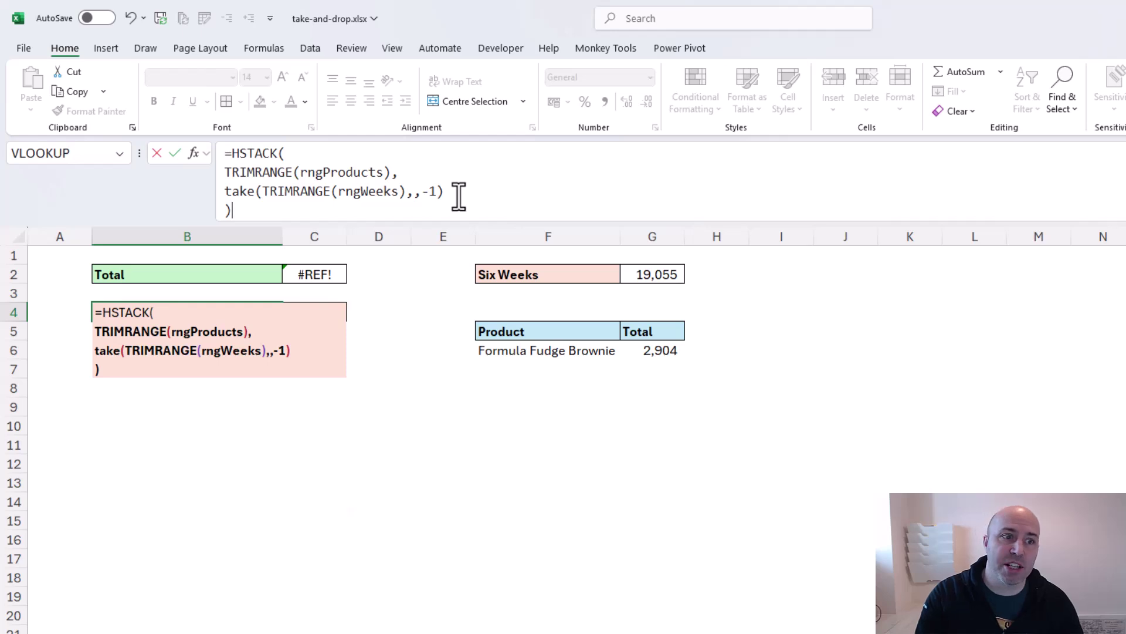
Step: Commit the HSTACK formula and check C2's =SUM(TAKE(B4#,,-1)) total of 3,187
{"action": "key", "text": "Return"}
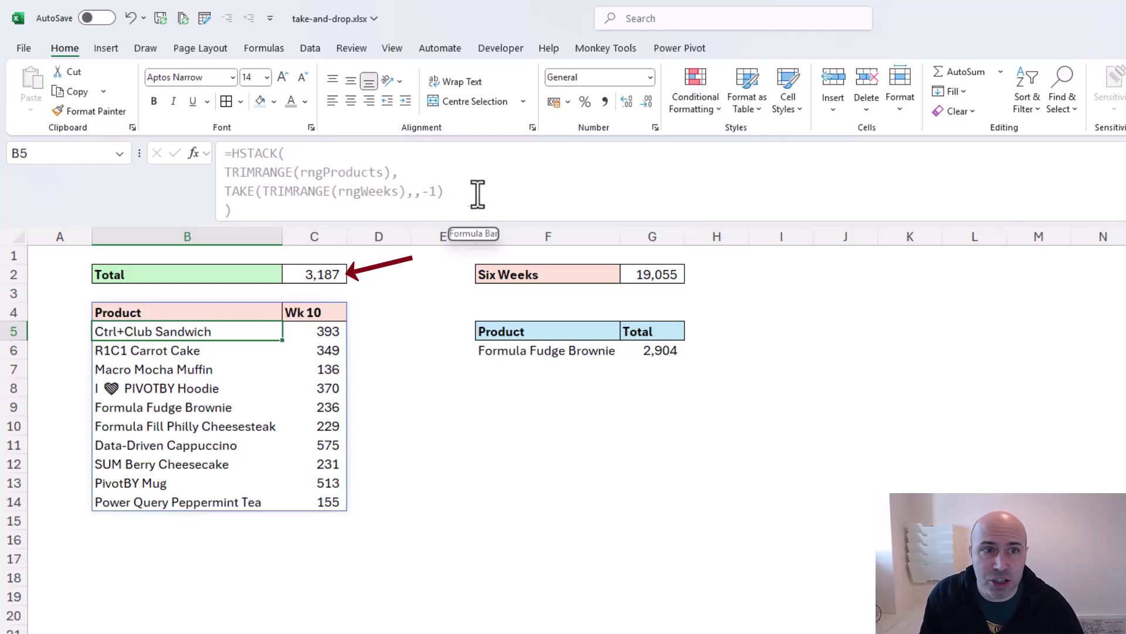
{"action": "left_click", "coordinate": [336, 273]}
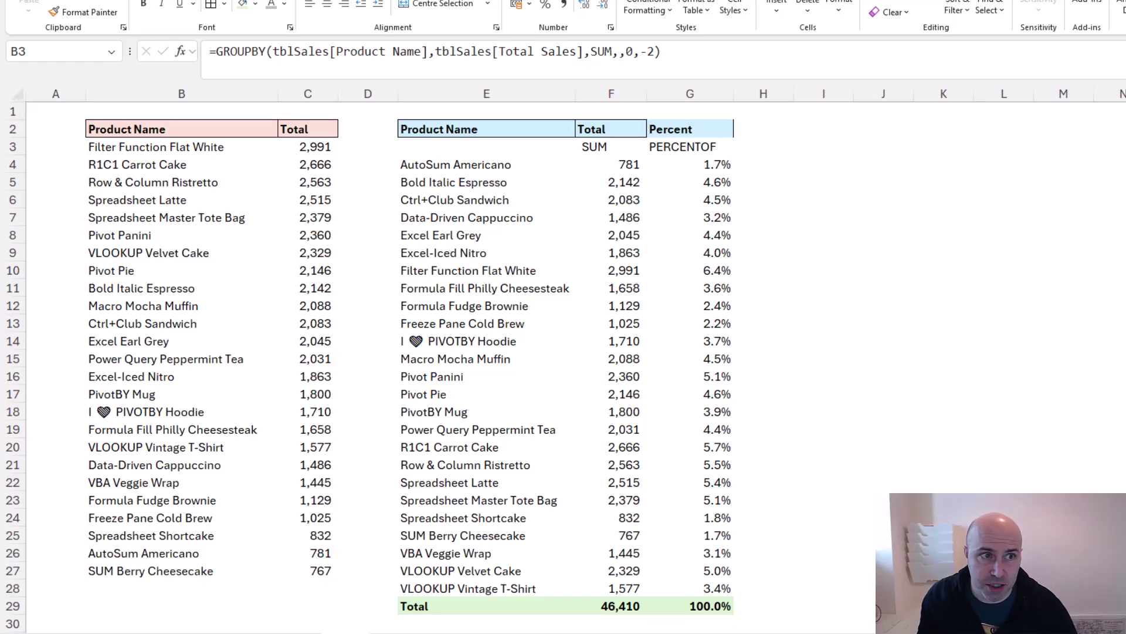
Step: Select B3, the GROUPBY ranking products by total sales
{"action": "left_click", "coordinate": [162, 148]}
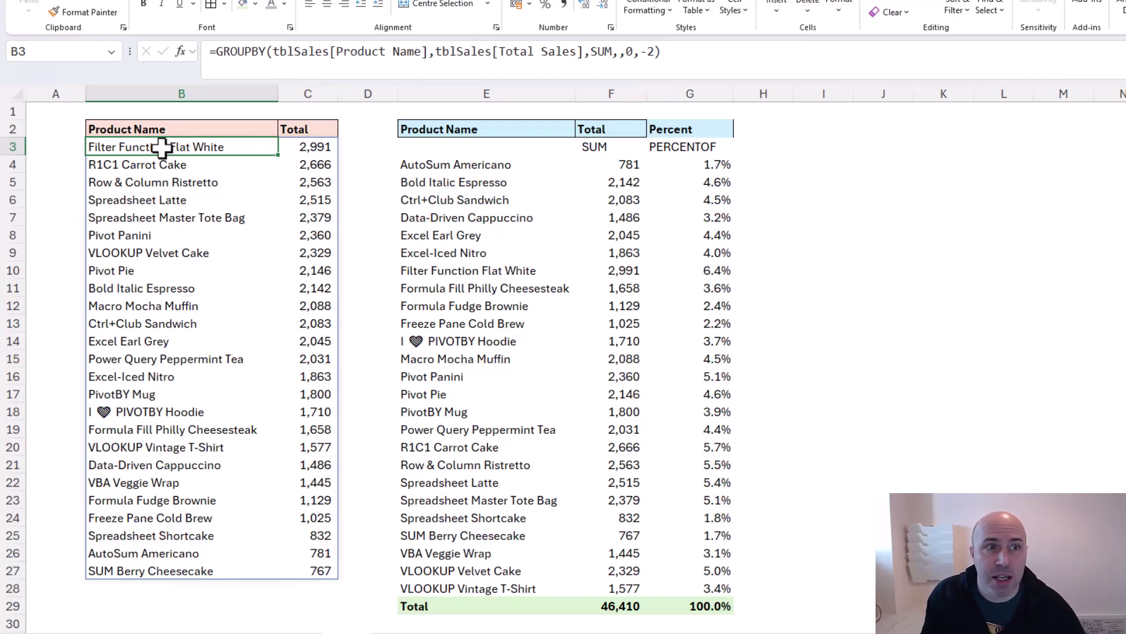
Step: Wrap B3's GROUPBY in TAKE(…,10) so only the top ten products, 2,991 to 2,088, appear
{"action": "left_click", "coordinate": [215, 52]}
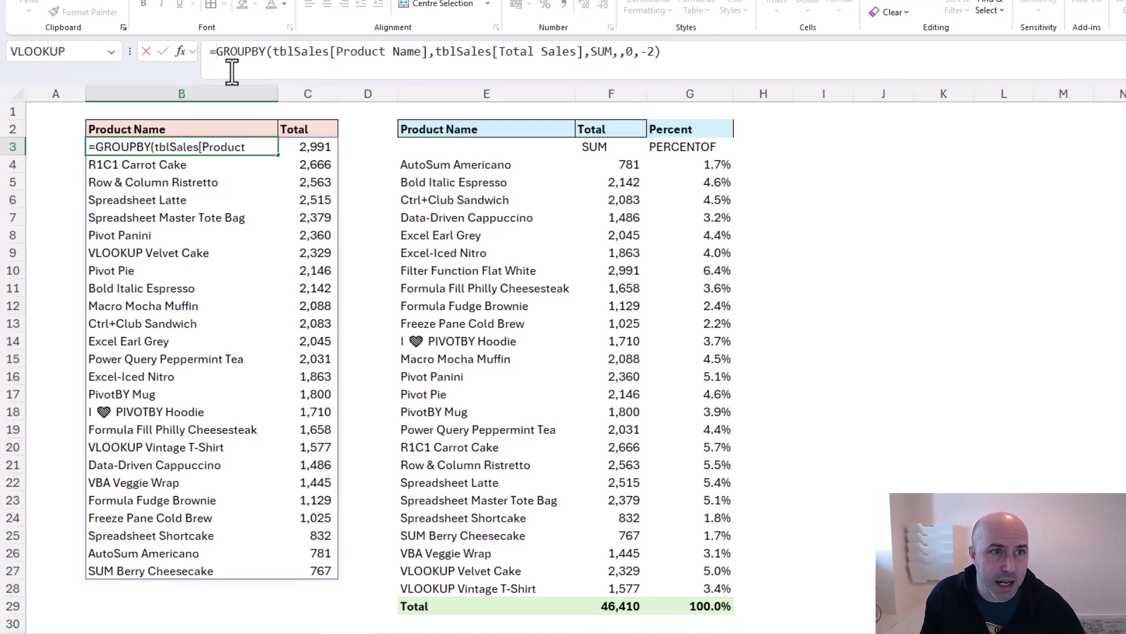
{"action": "type", "text": "take("}
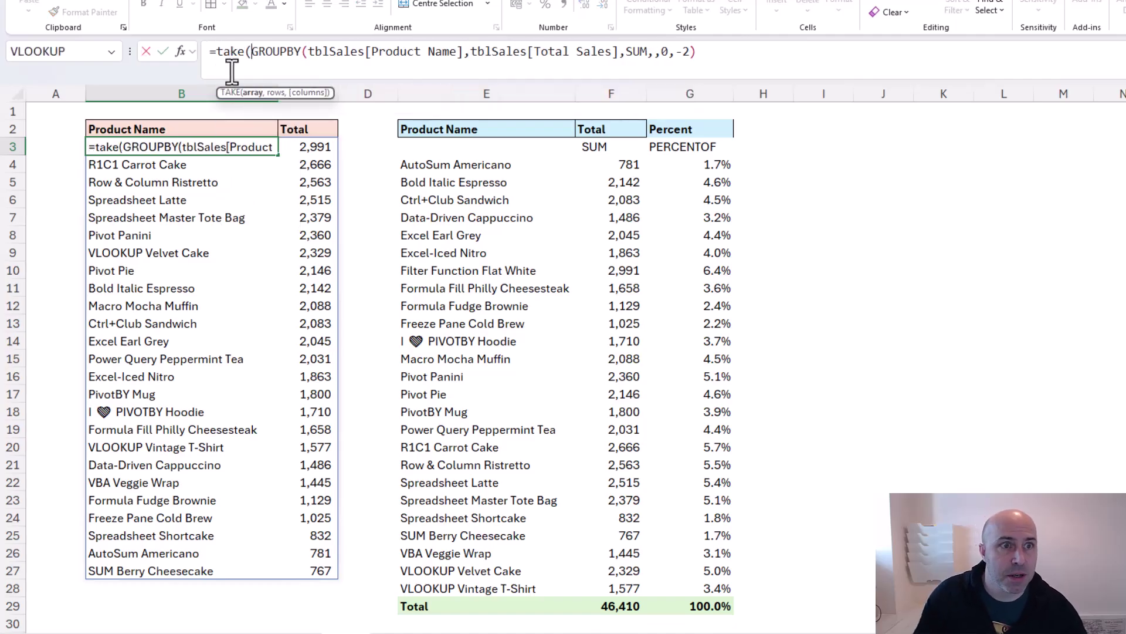
{"action": "left_click", "coordinate": [727, 51]}
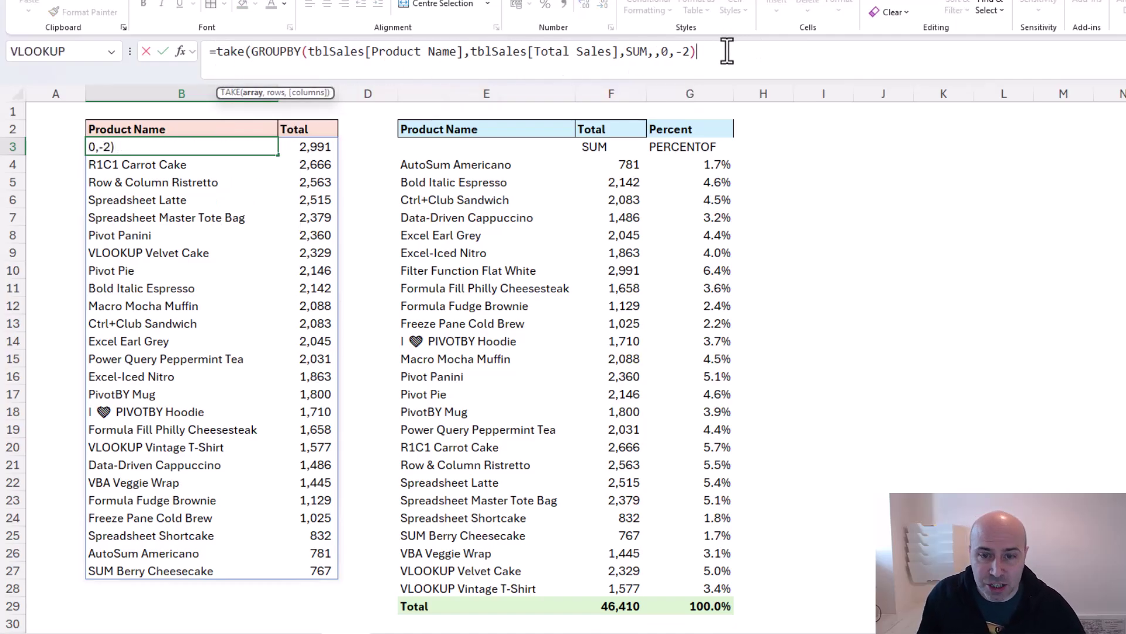
{"action": "type", "text": ",10"}
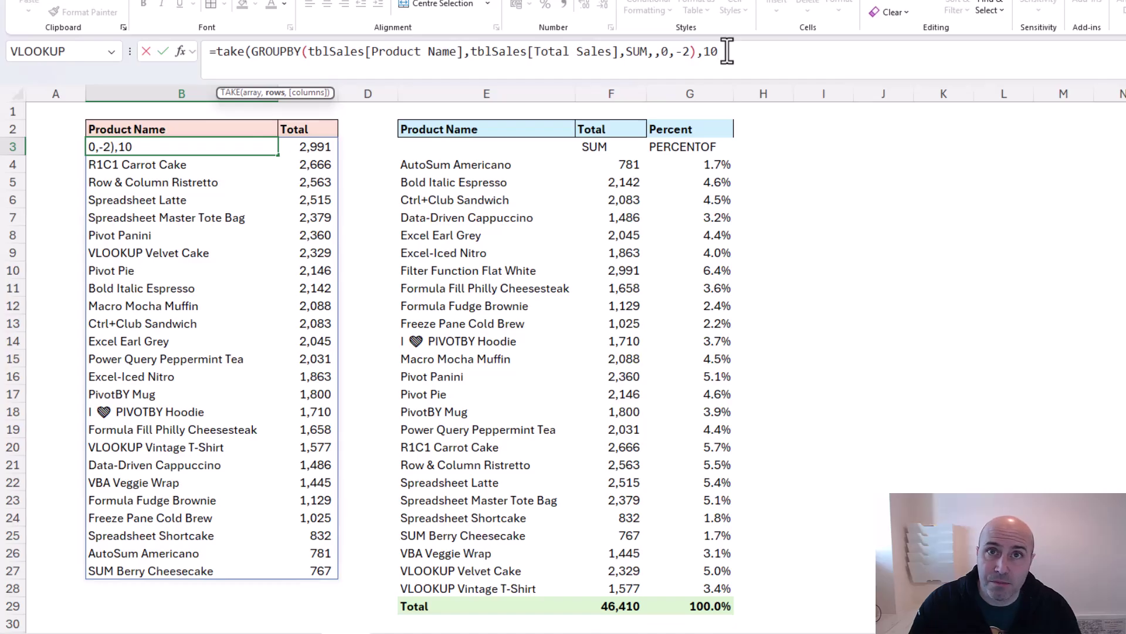
{"action": "type", "text": ")"}
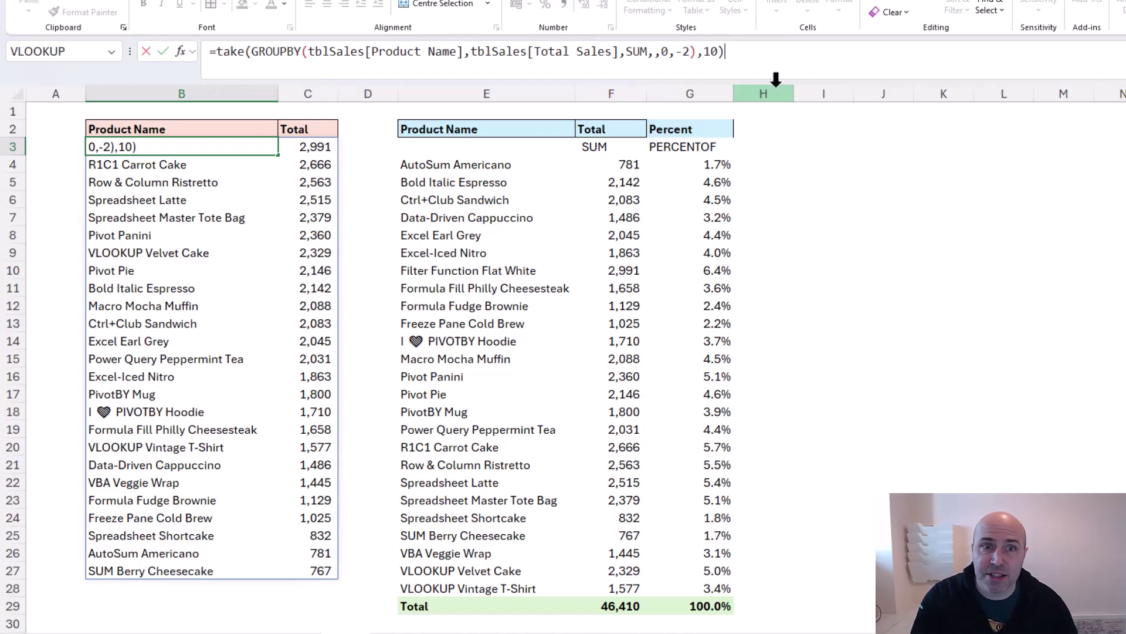
{"action": "key", "text": "Return"}
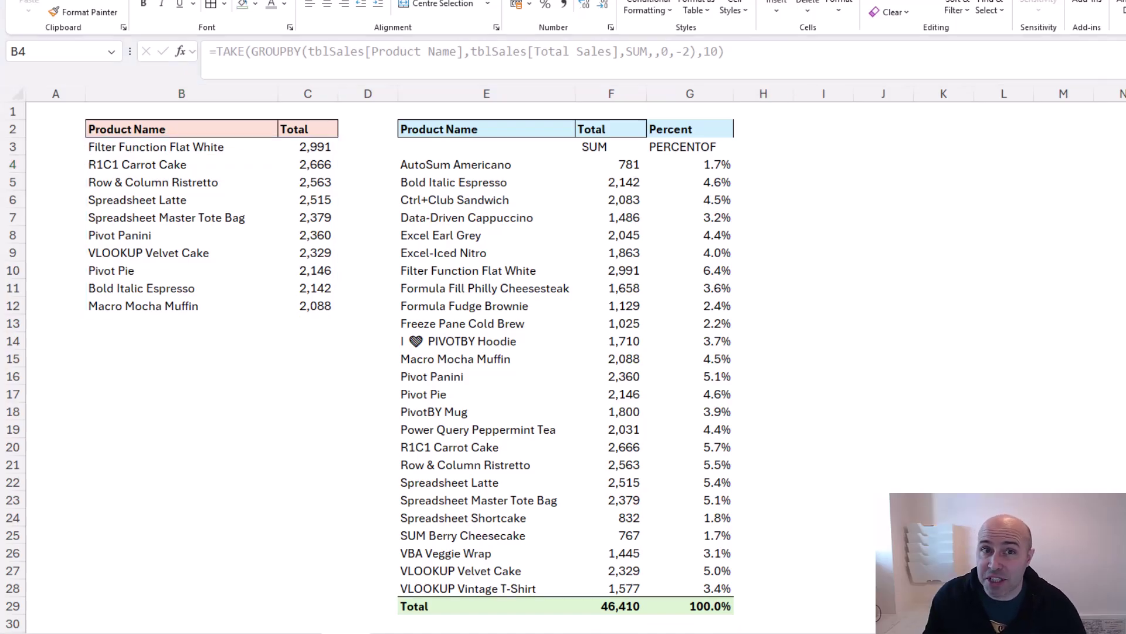
Step: Wrap E3's GROUPBY in DROP(…,1) so the list starts at AutoSum Americano
{"action": "left_click", "coordinate": [452, 149]}
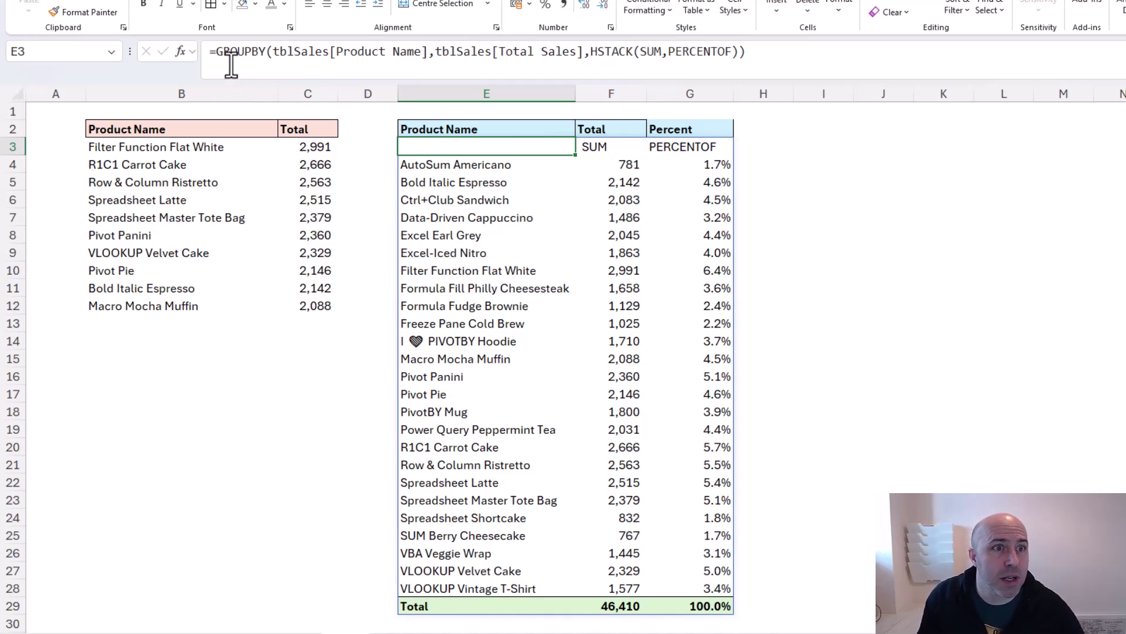
{"action": "left_click", "coordinate": [216, 52]}
{"action": "type", "text": "drop("}
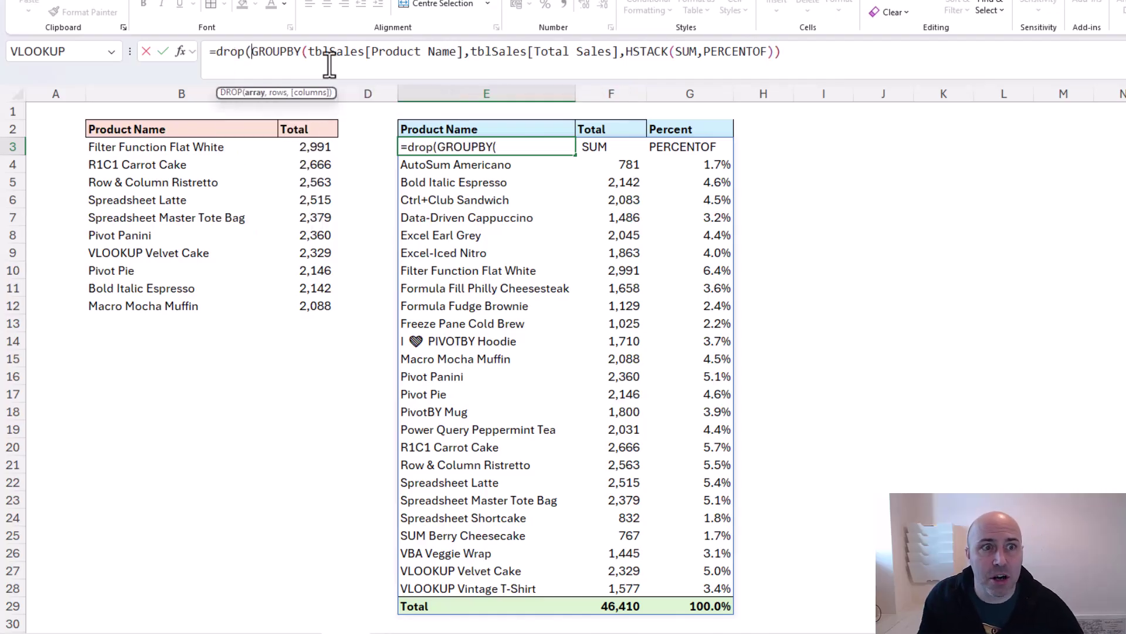
{"action": "left_click", "coordinate": [801, 57]}
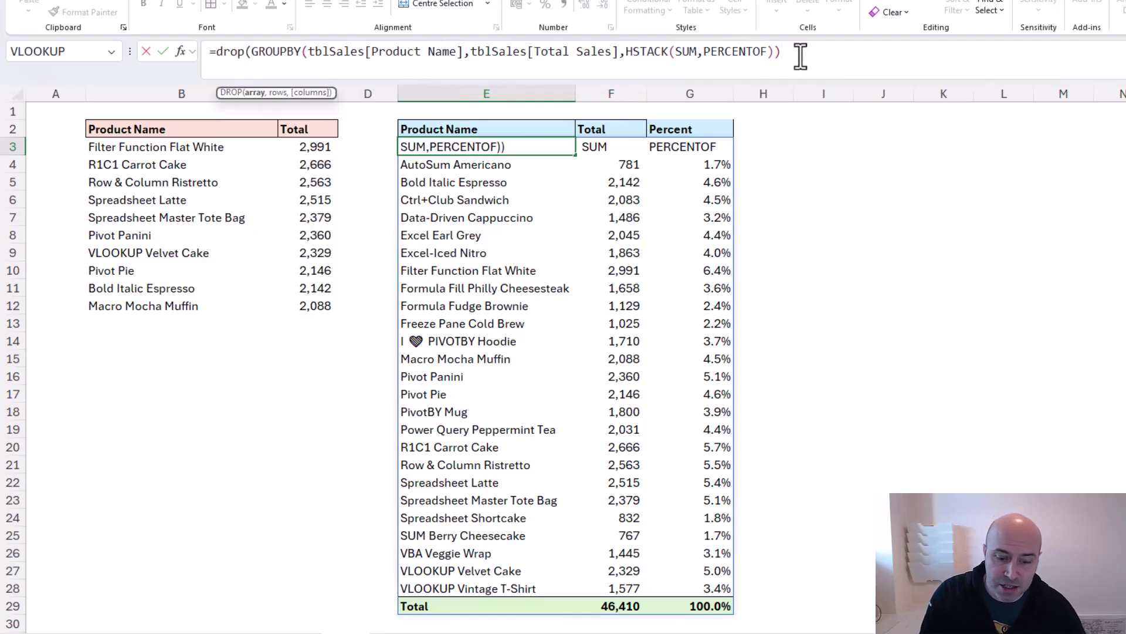
{"action": "type", "text": ",1"}
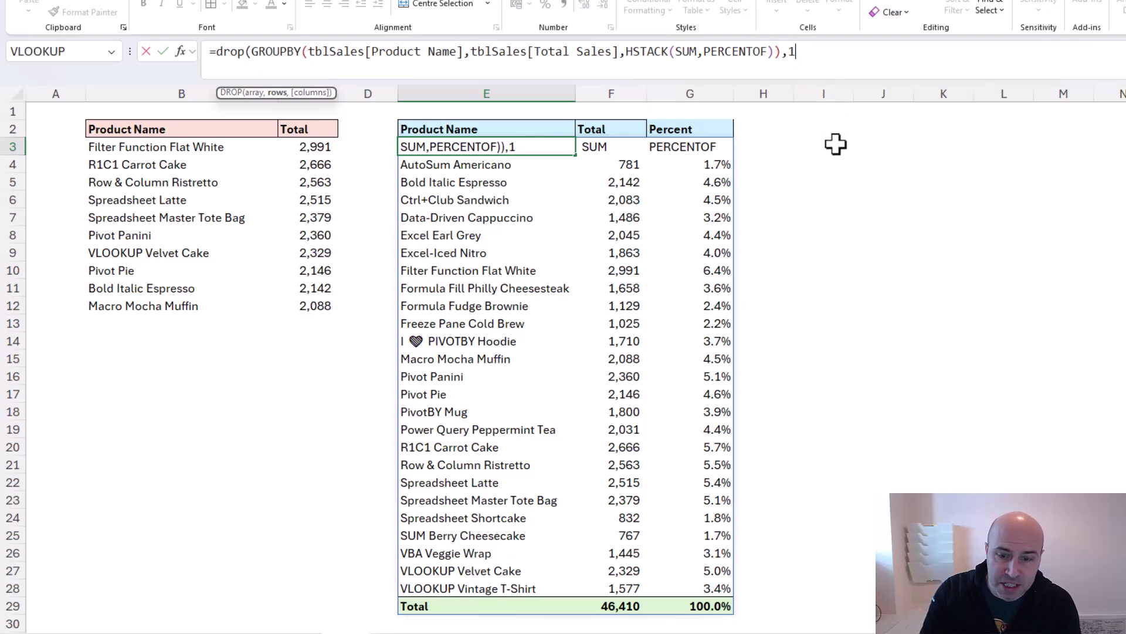
{"action": "type", "text": ")"}
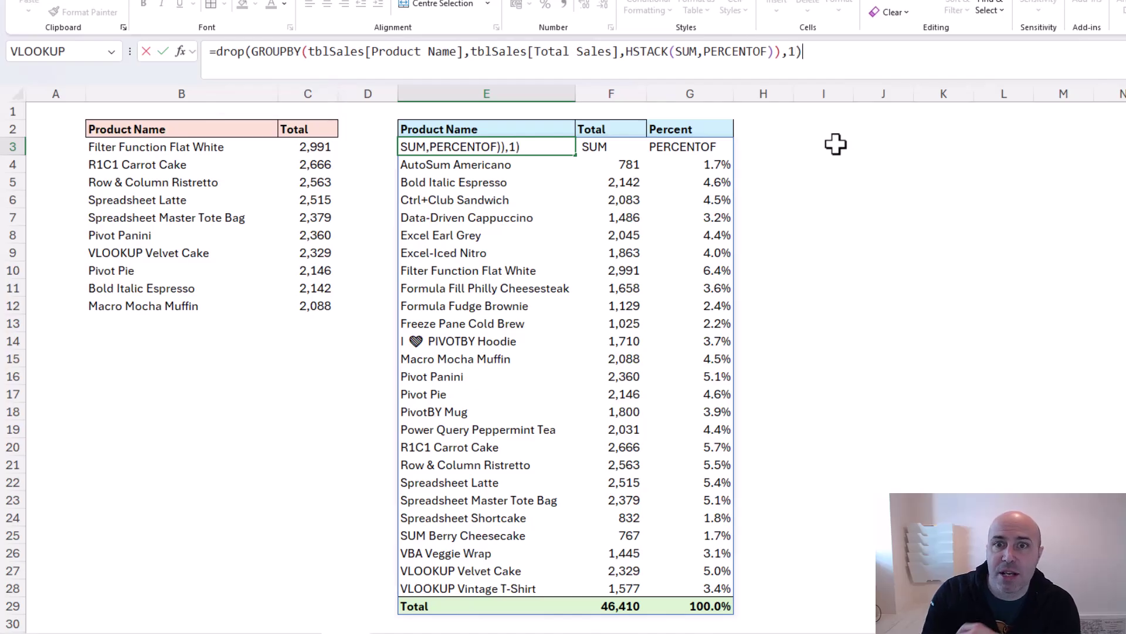
{"action": "key", "text": "Return"}
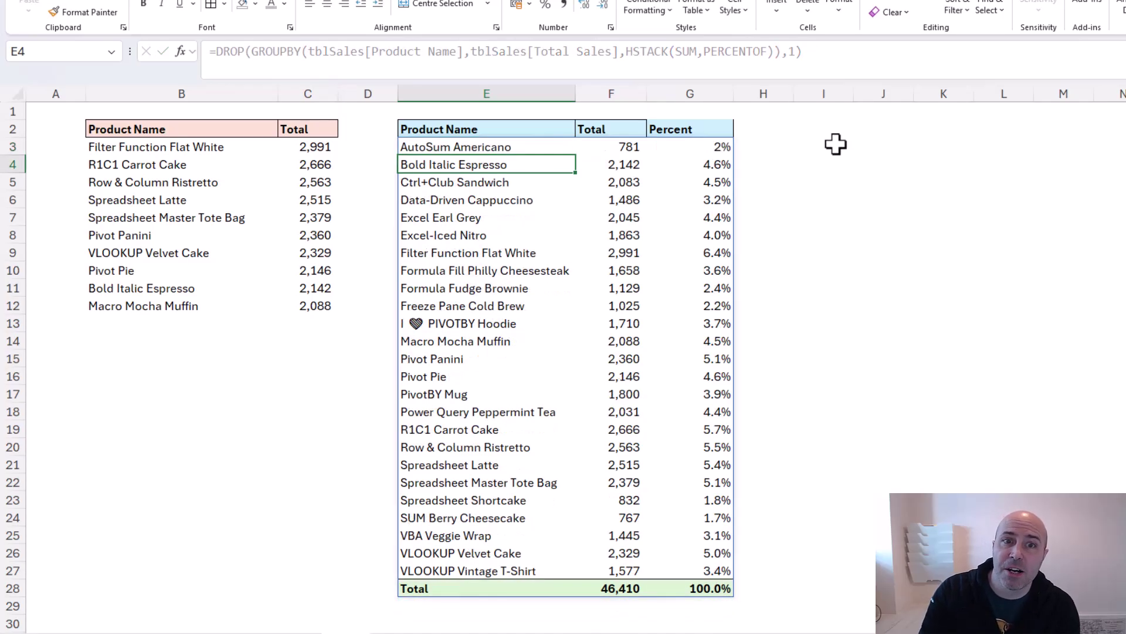